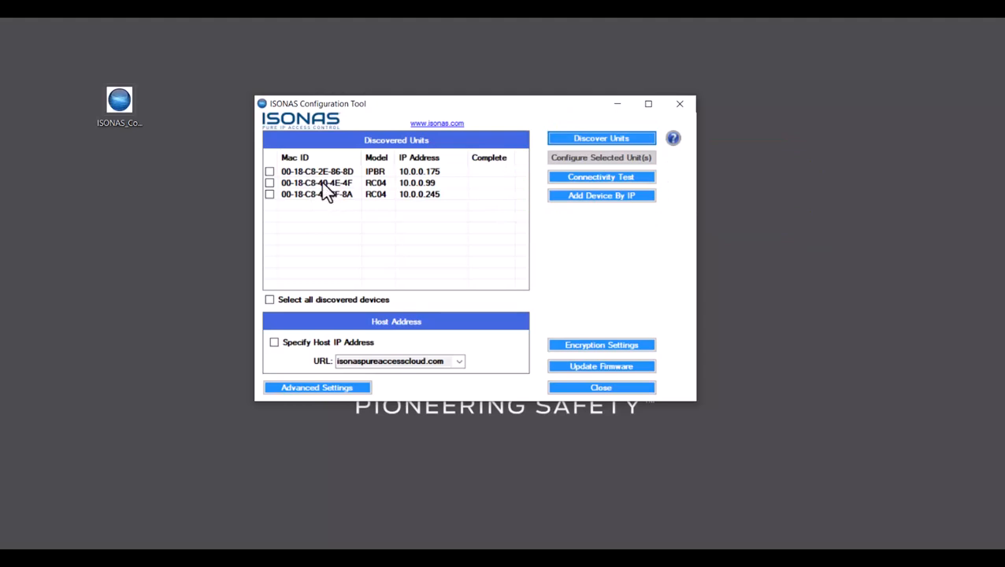
# - Select the RC04 reader at 10.0.0.99 and show the advanced settings, keeping the whole window in view
pyautogui.click(346, 185)
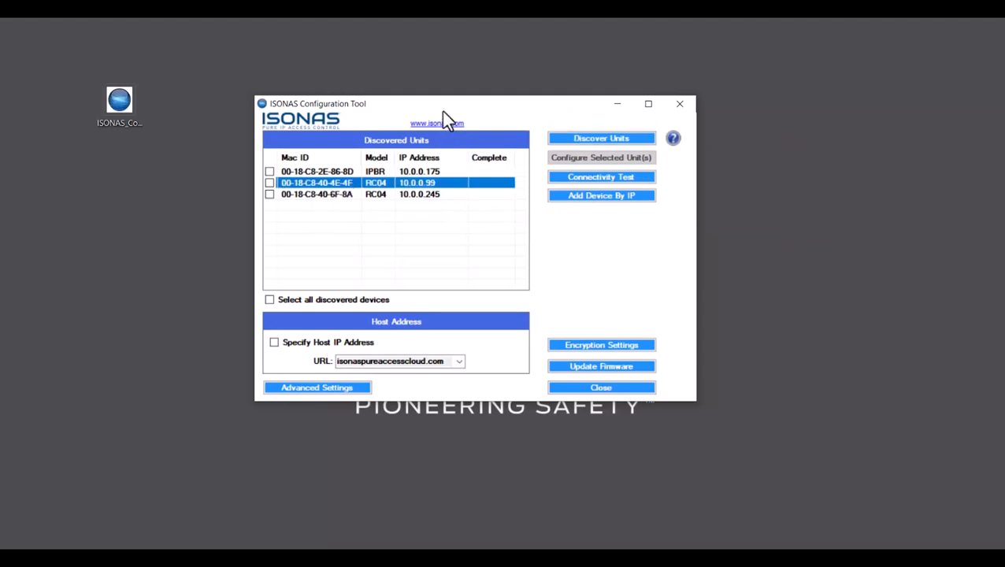
pyautogui.moveTo(441, 110); pyautogui.dragTo(415, 67)
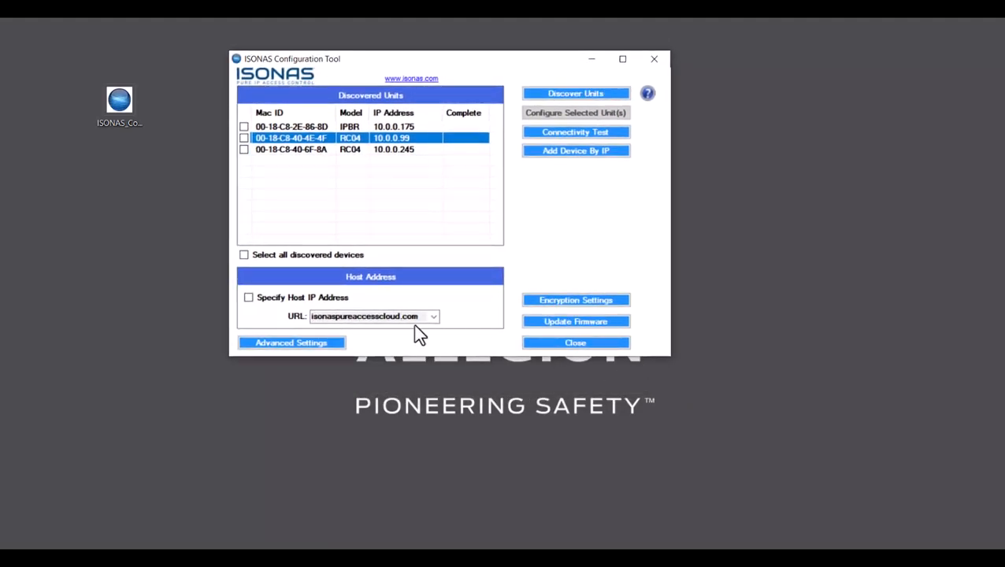
pyautogui.click(279, 346)
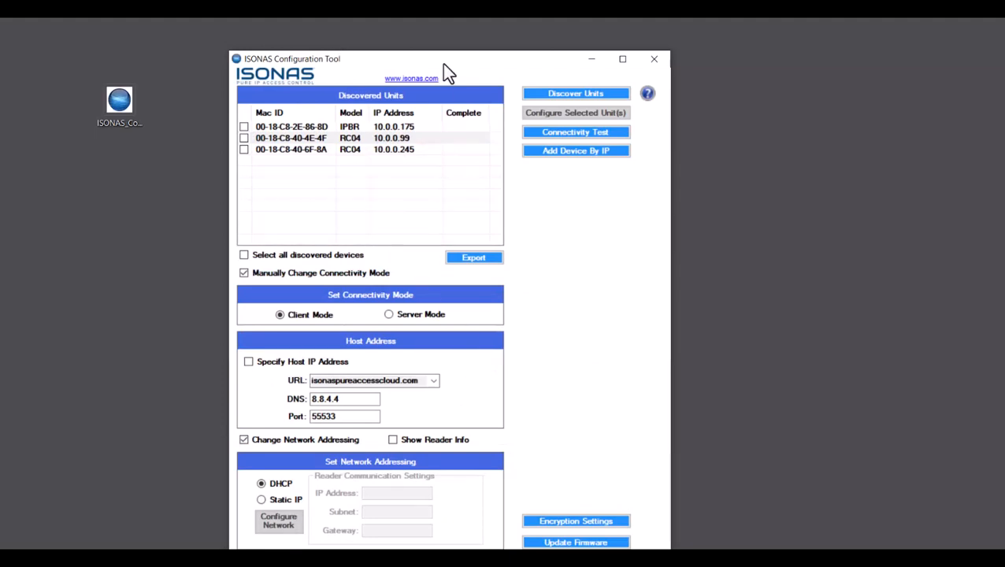
pyautogui.moveTo(420, 61); pyautogui.dragTo(422, 41)
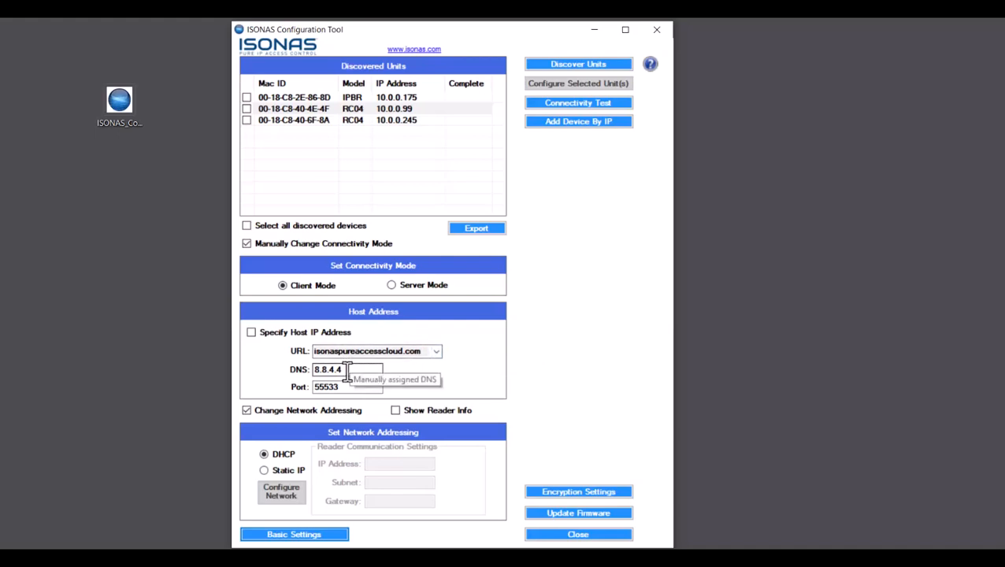
# - Review the host DNS and port values and the Client Mode connectivity setting
pyautogui.moveTo(349, 369); pyautogui.dragTo(301, 371)
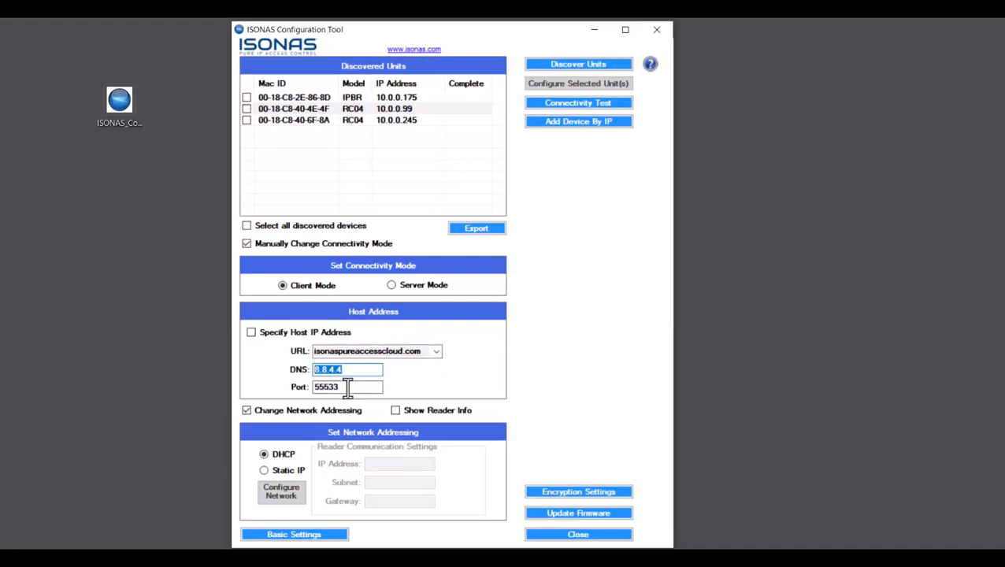
pyautogui.click(367, 373)
pyautogui.click(350, 384)
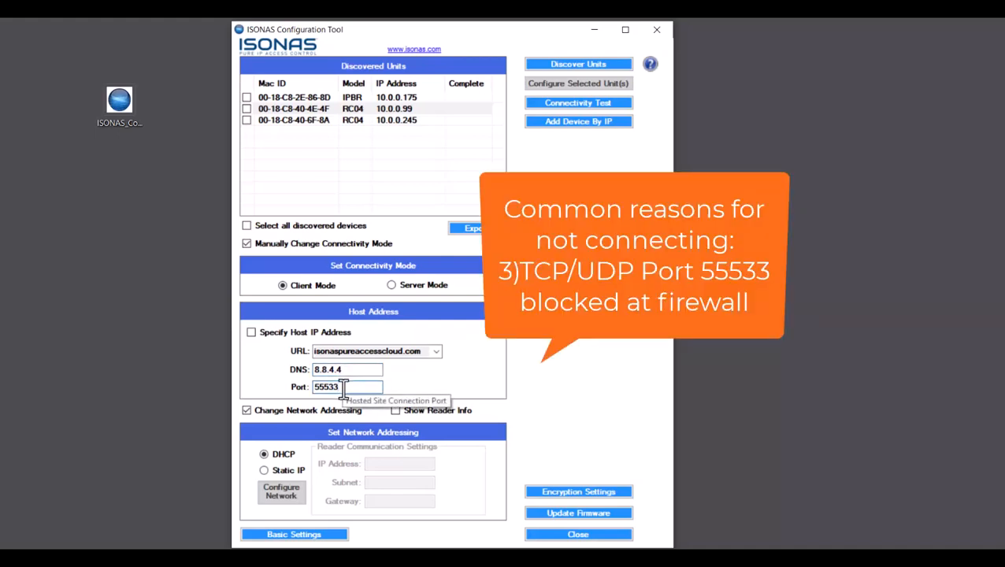
pyautogui.doubleClick(343, 386)
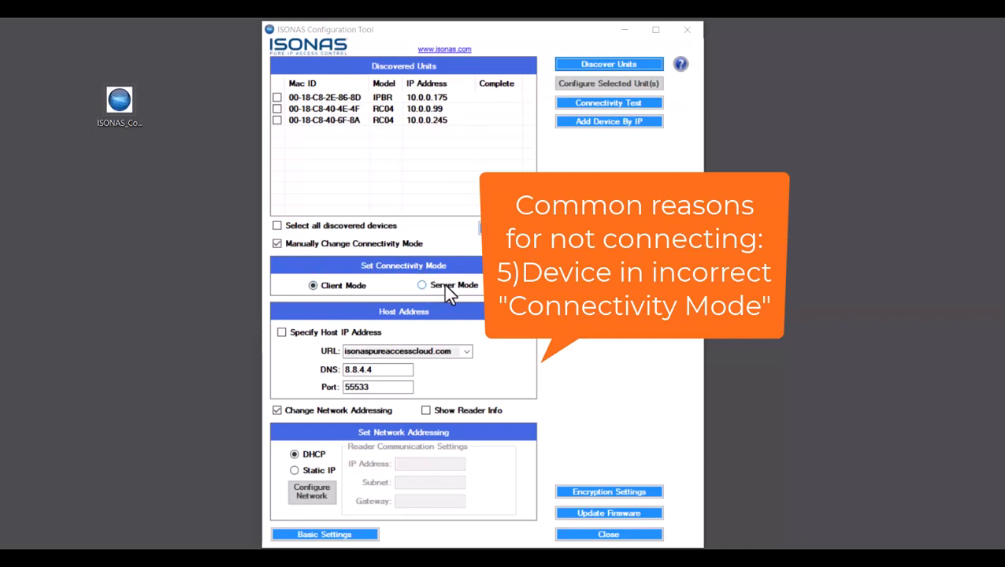
pyautogui.click(350, 287)
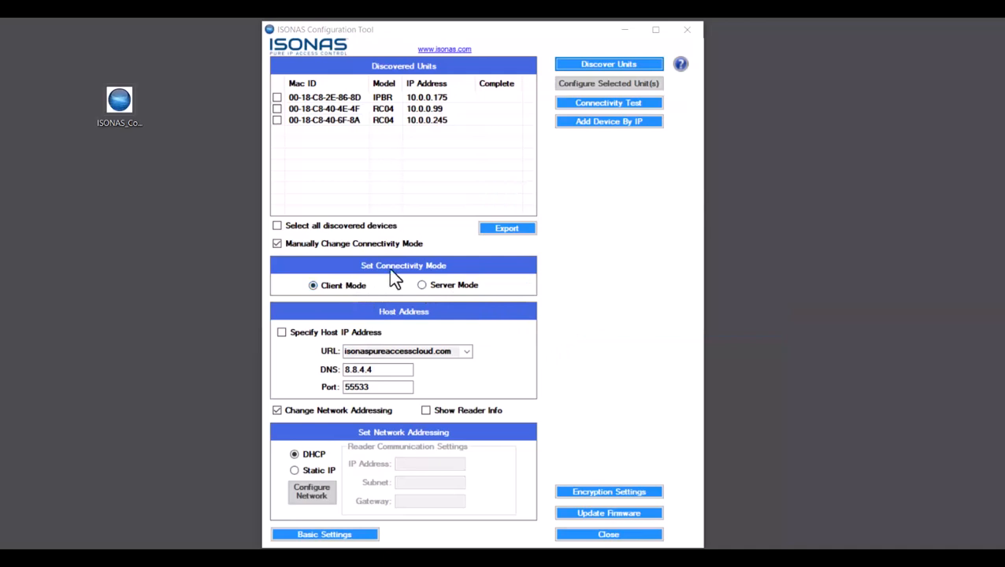
# - View the reader information for the RC04 at 10.0.0.99, check its DNS IP and remote host name, and close it
pyautogui.click(313, 109)
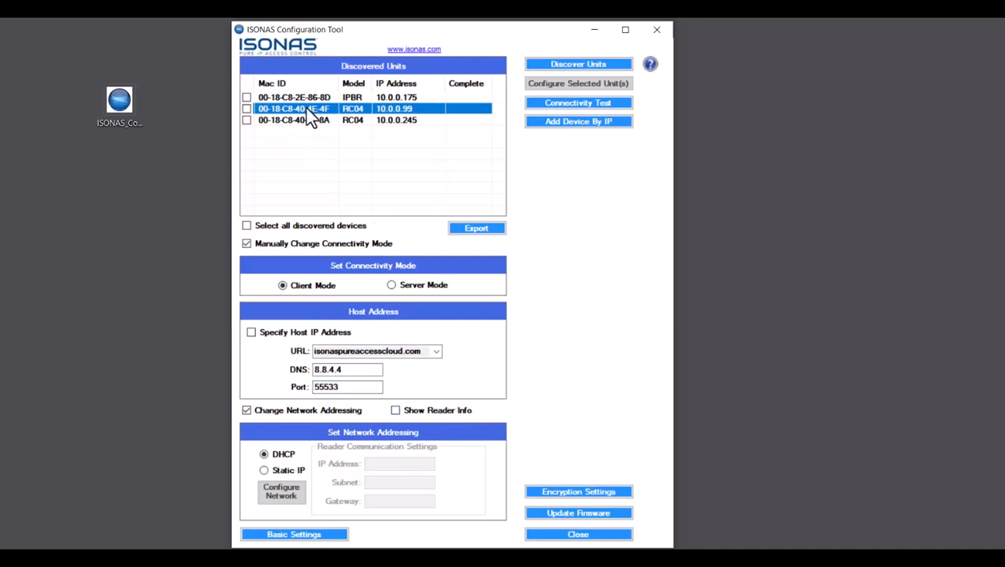
pyautogui.click(426, 411)
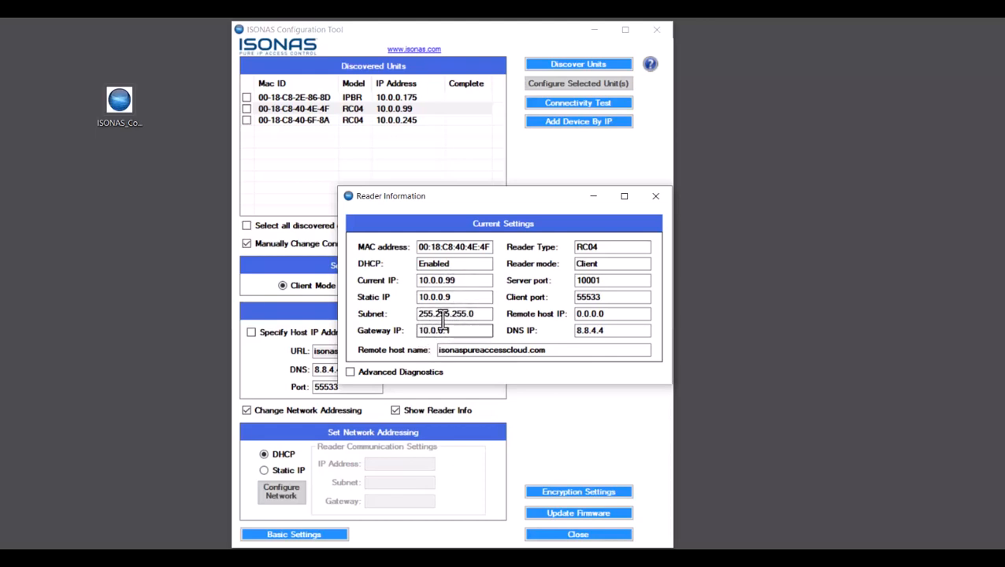
pyautogui.moveTo(600, 333); pyautogui.dragTo(568, 337)
pyautogui.click(603, 350)
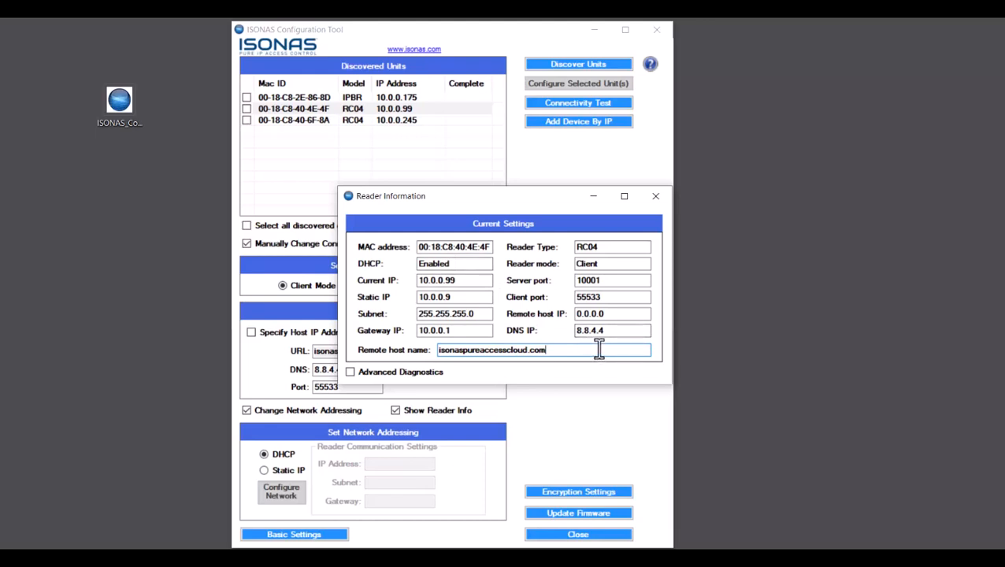
pyautogui.moveTo(610, 331); pyautogui.dragTo(572, 330)
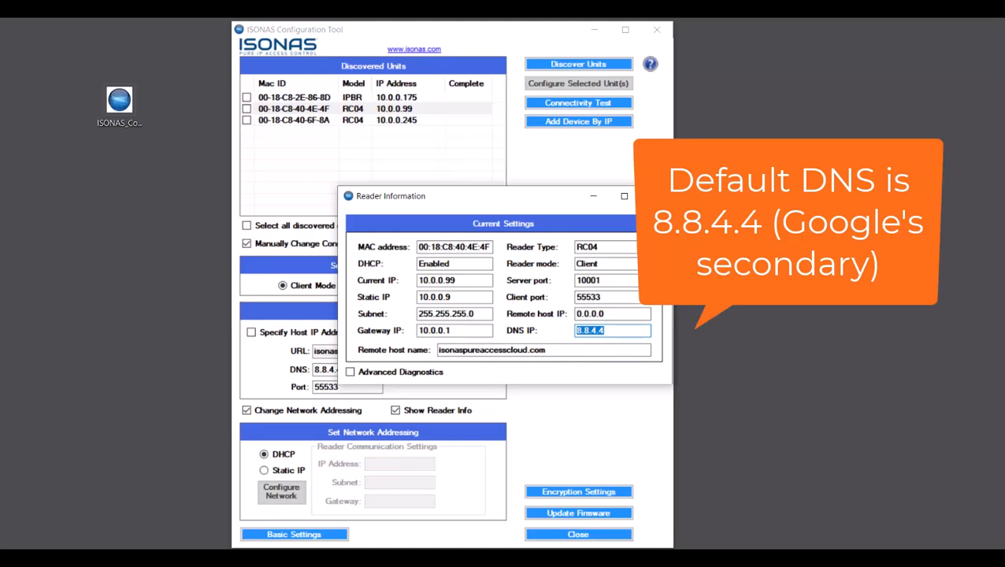
pyautogui.click(415, 411)
# - Set the host DNS address to 8.8.8.8
pyautogui.click(351, 370)
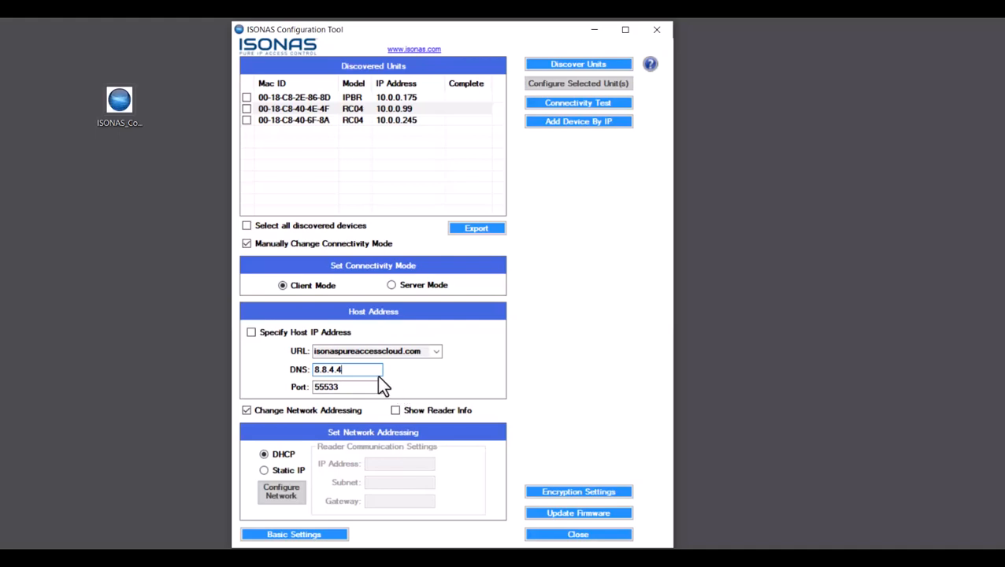
pyautogui.press('BackSpace')
pyautogui.press('BackSpace')
pyautogui.press('BackSpace')
pyautogui.write('8.8')
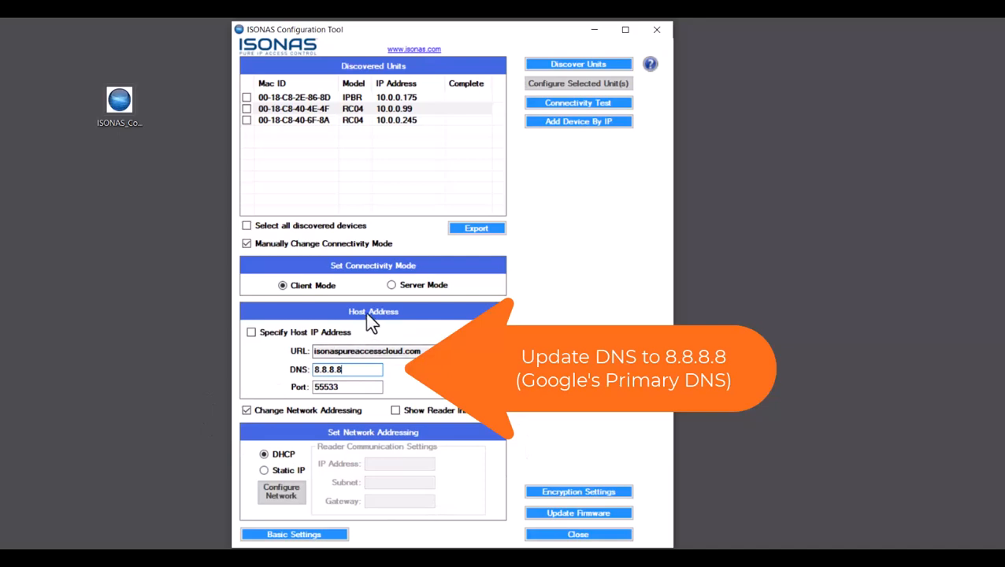
# - Disable changing of network addressing and apply the configuration to the RC04 reader at 10.0.0.99
pyautogui.click(247, 409)
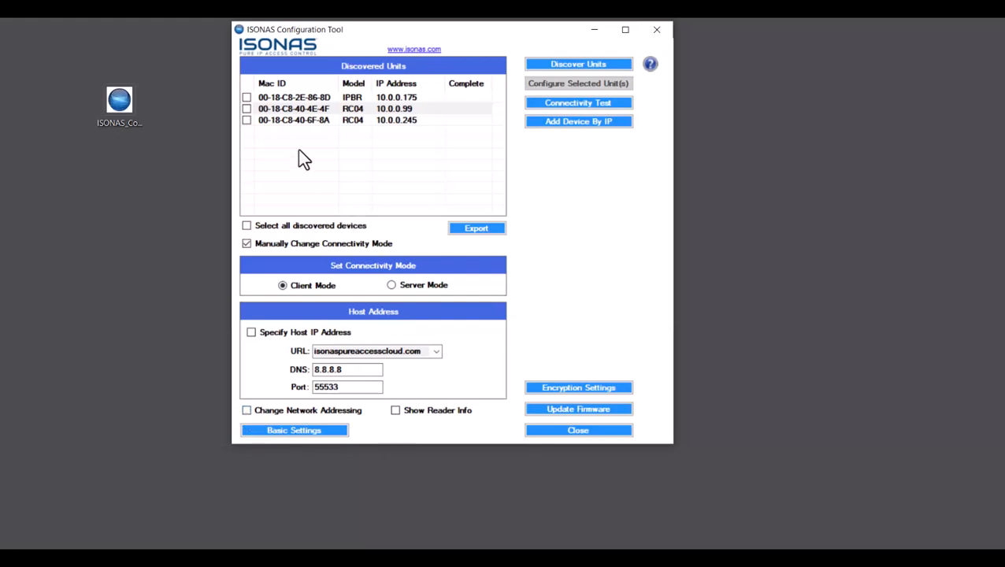
pyautogui.click(247, 109)
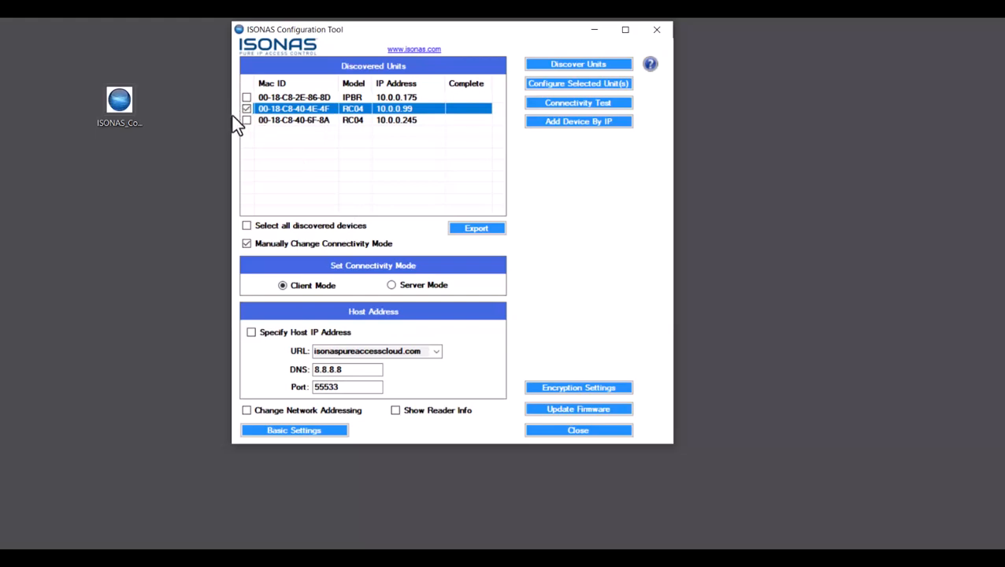
pyautogui.click(567, 85)
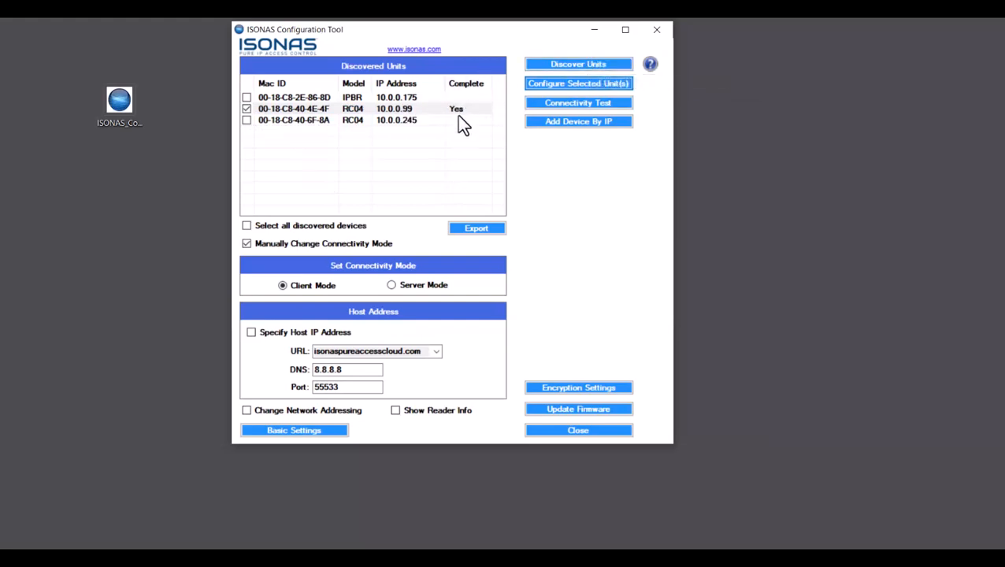
# - Rerun unit discovery until the RC04 reader at 10.0.0.99 is found again
pyautogui.click(593, 67)
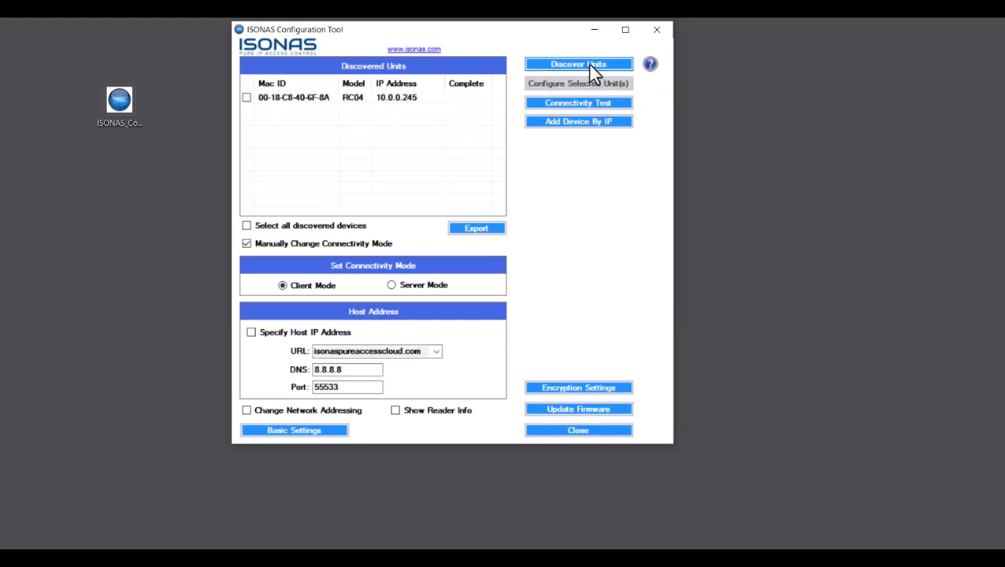
pyautogui.click(592, 68)
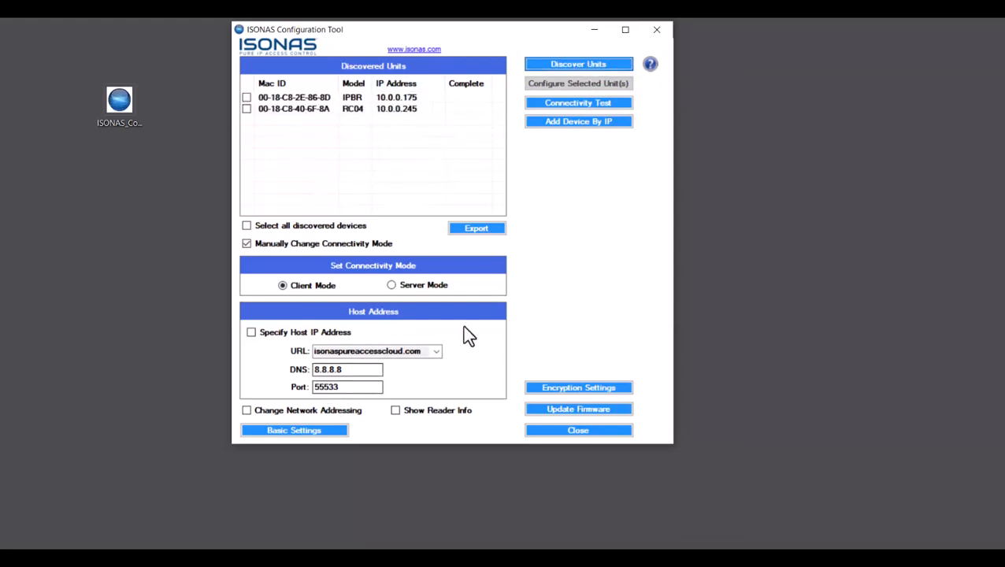
pyautogui.click(576, 65)
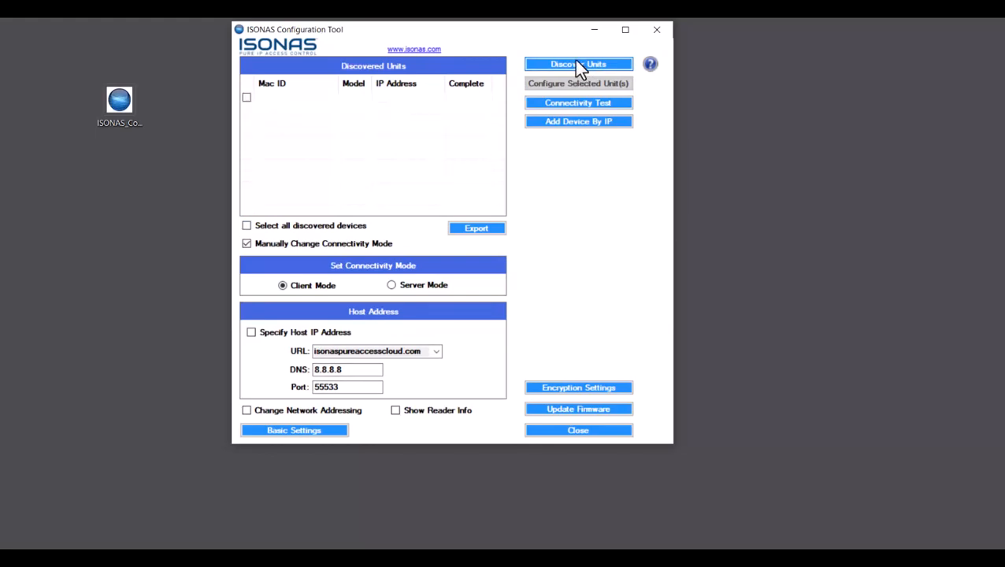
# - Check the DNS IP in the reader information of the RC04 at 10.0.0.99, and close the information window
pyautogui.click(292, 116)
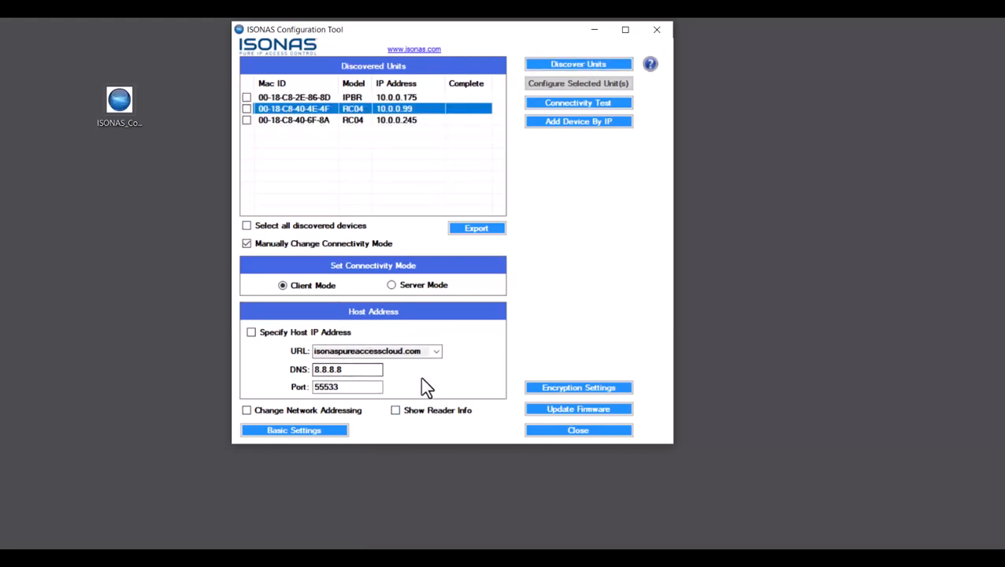
pyautogui.click(432, 412)
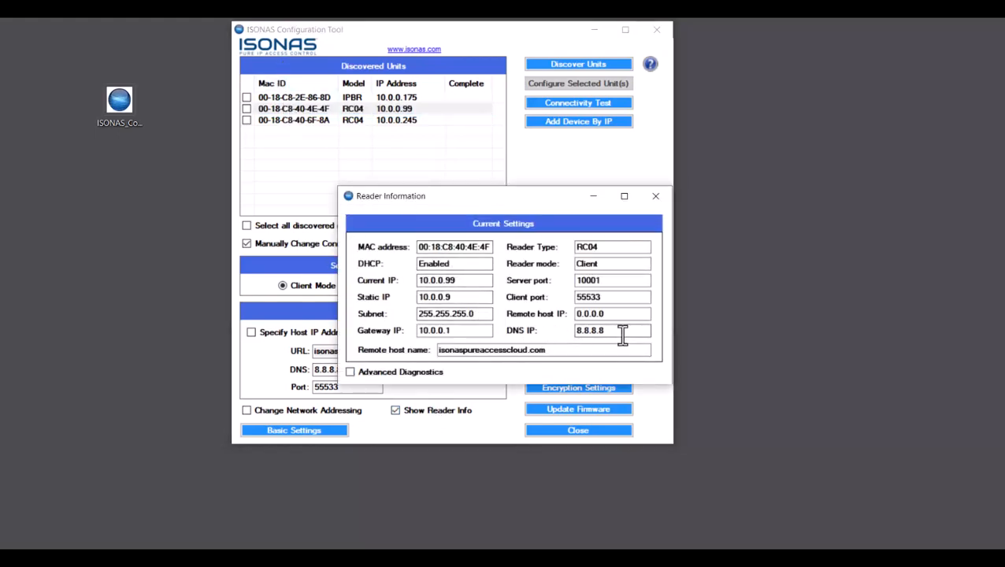
pyautogui.moveTo(622, 333); pyautogui.dragTo(562, 337)
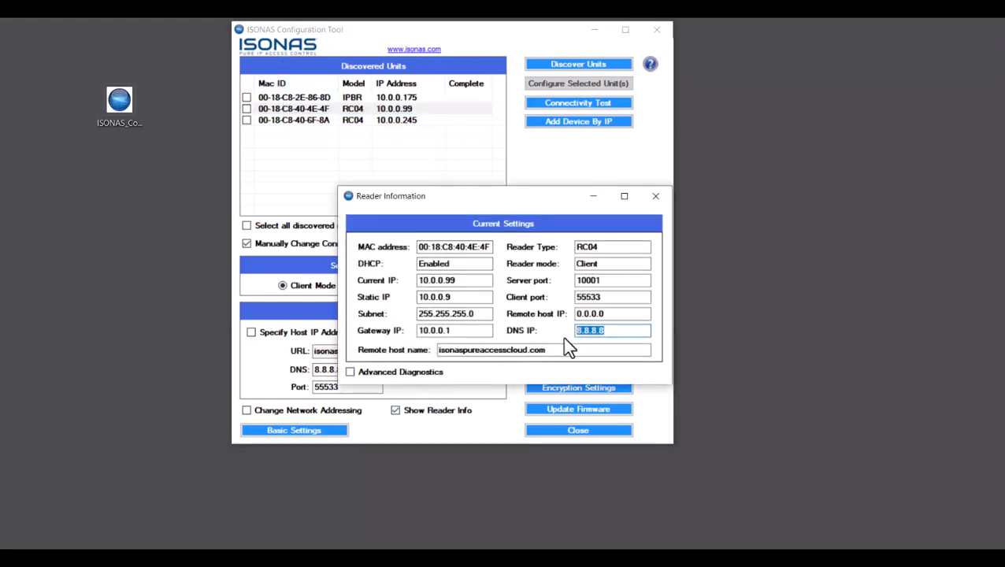
pyautogui.click(657, 198)
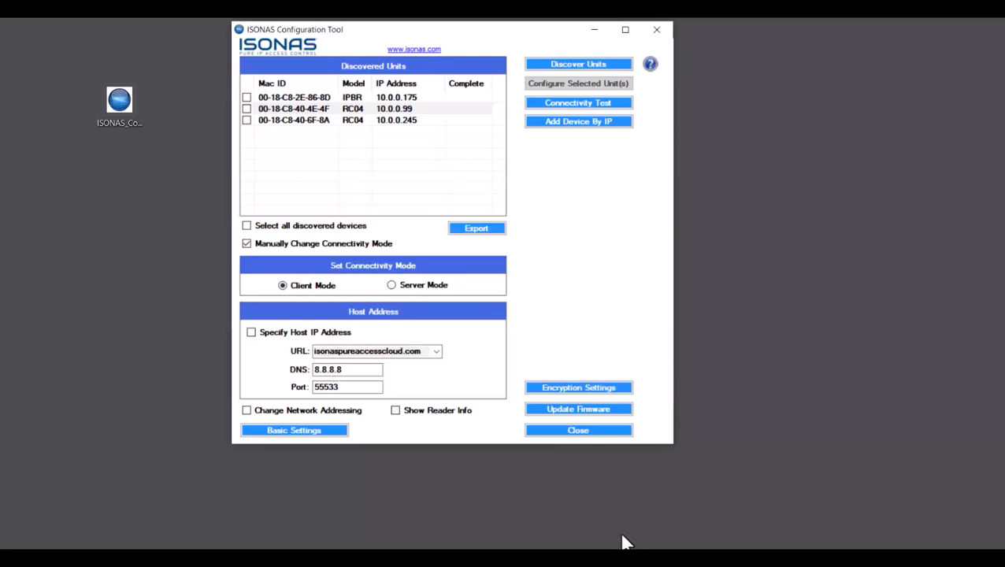
# - Switch to the Command Prompt, move its window clear of the configuration tool, and run ipconfig /all
pyautogui.moveTo(603, 558)
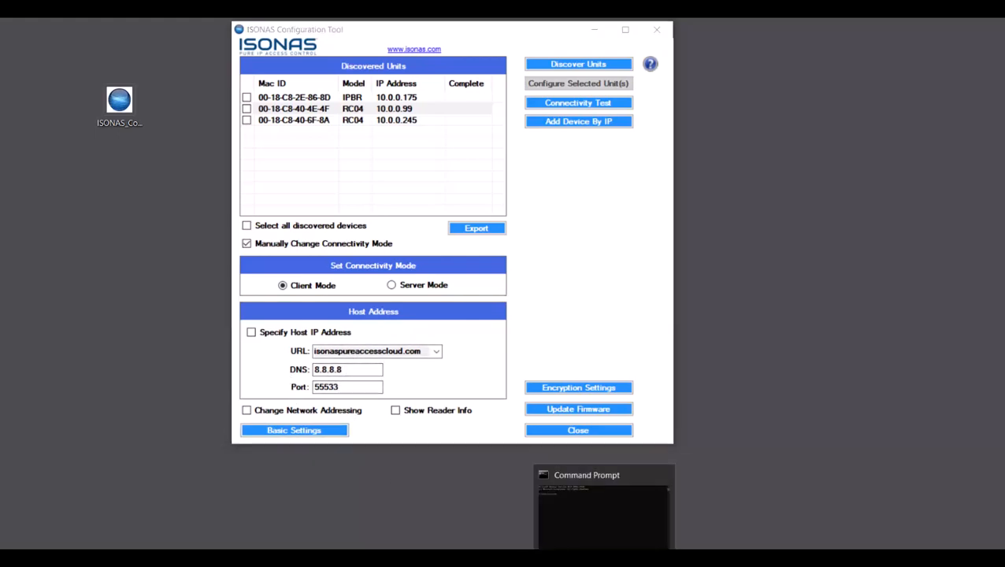
pyautogui.click(582, 500)
pyautogui.moveTo(422, 167); pyautogui.dragTo(556, 216)
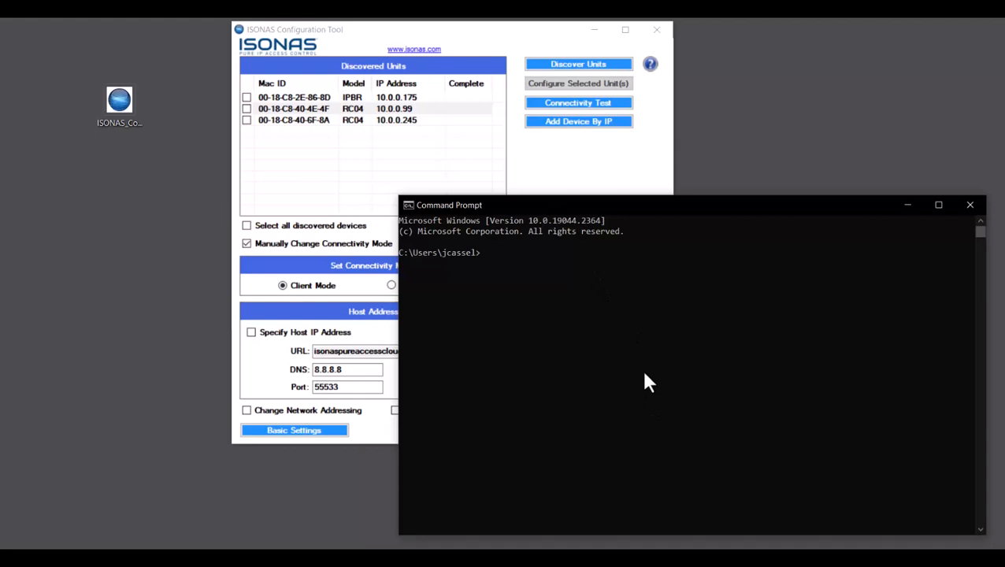
pyautogui.write('ipconfig /all')
pyautogui.press('Return')
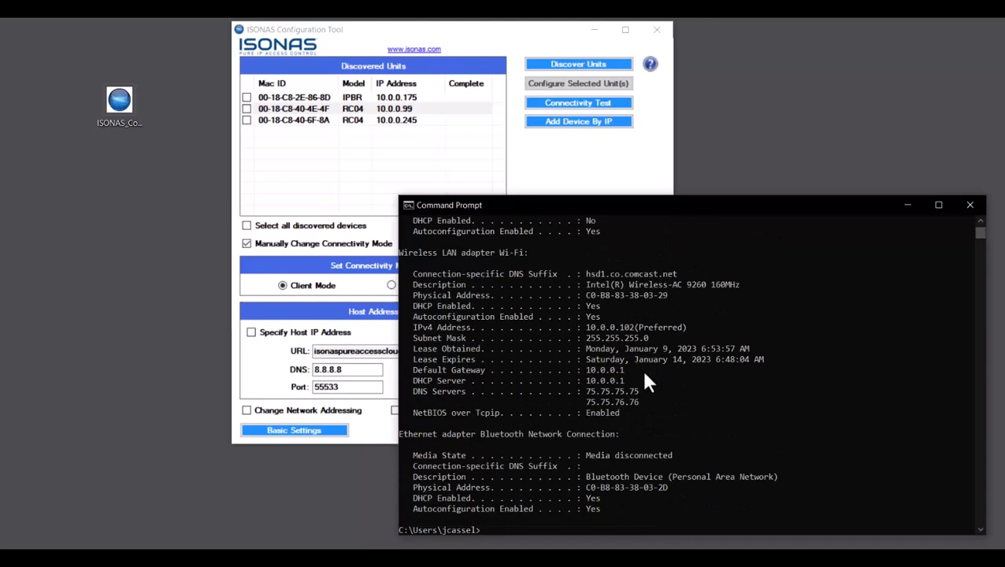
# - Examine the network adapters in the ipconfig output for the Wi-Fi DNS servers, and close the Command Prompt
pyautogui.scroll(12, 630, 335)
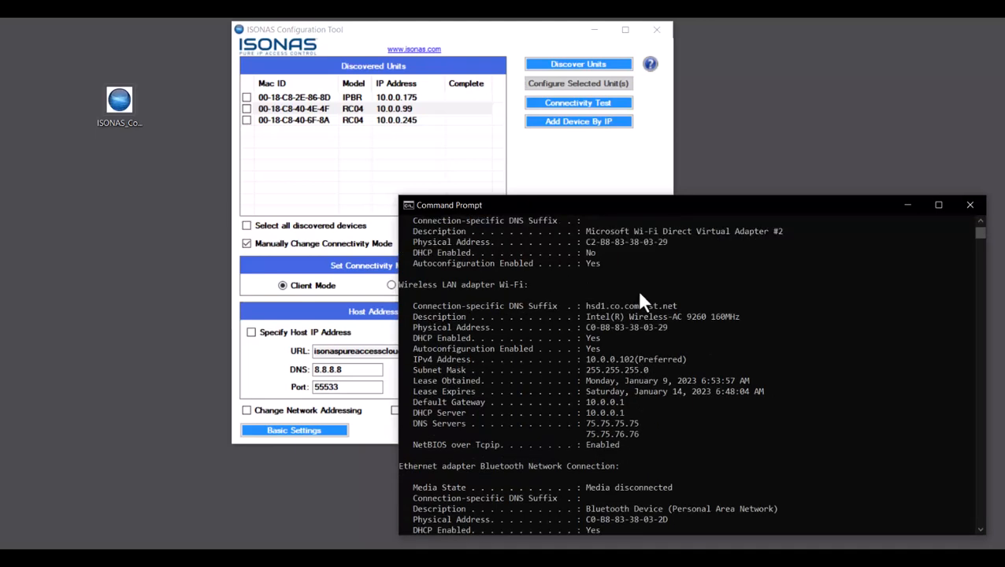
pyautogui.scroll(1, 651, 311)
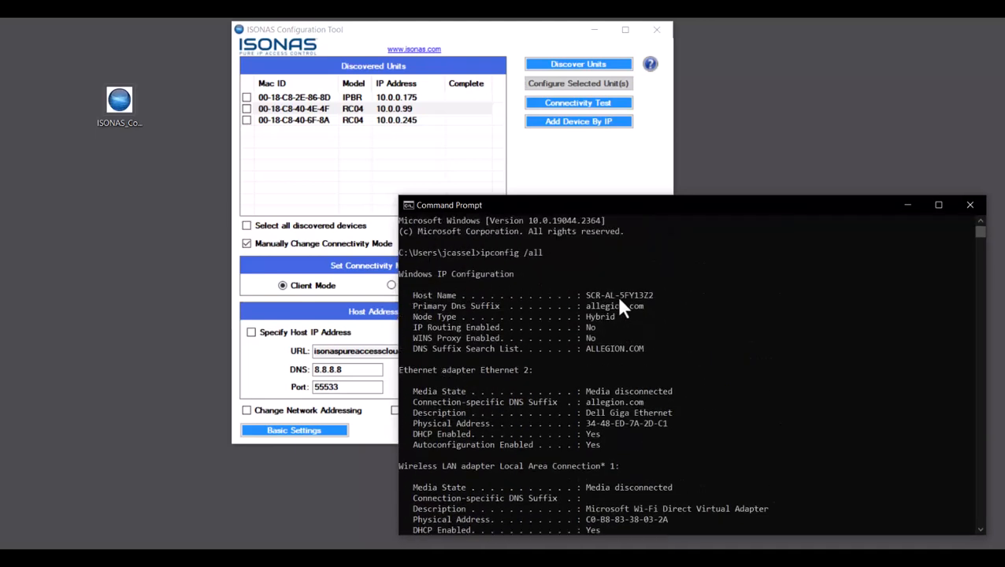
pyautogui.scroll(-9, 621, 303)
pyautogui.scroll(5, 611, 280)
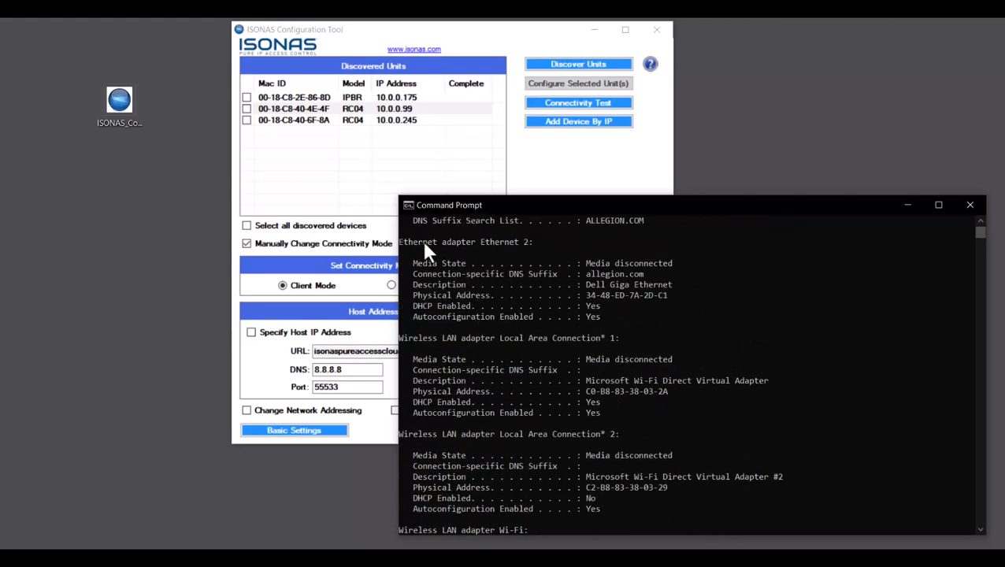
pyautogui.scroll(-10, 580, 278)
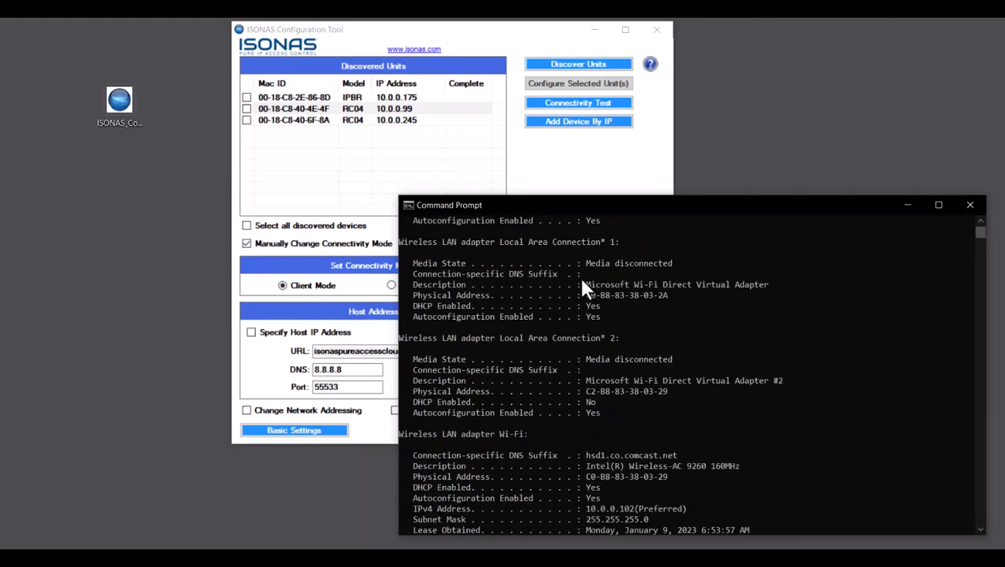
pyautogui.scroll(1, 525, 348)
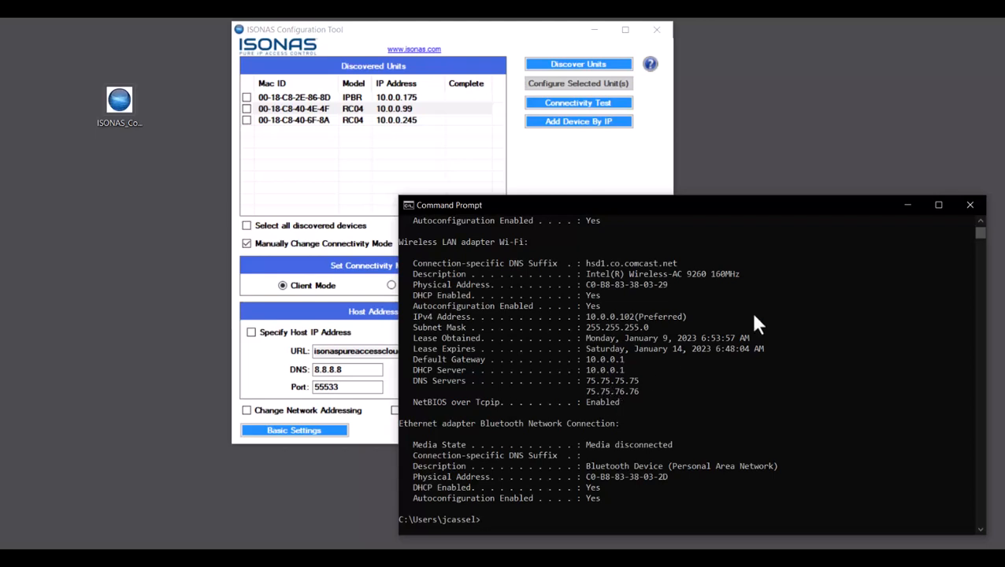
pyautogui.click(970, 207)
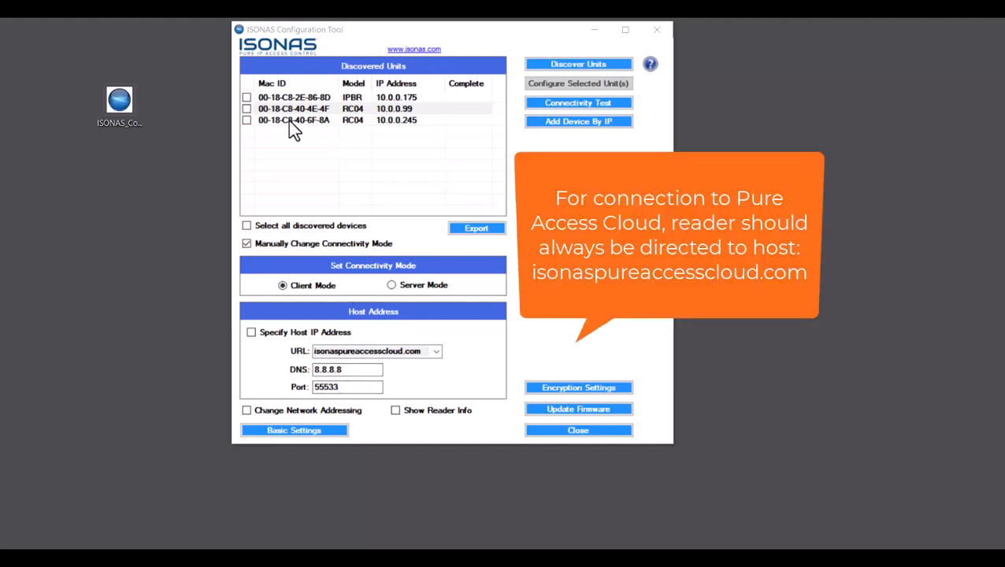
# - Set the host URL of the RC04 at 10.0.0.99 to isonaspureaccess.com and apply the configuration to that reader
pyautogui.click(284, 108)
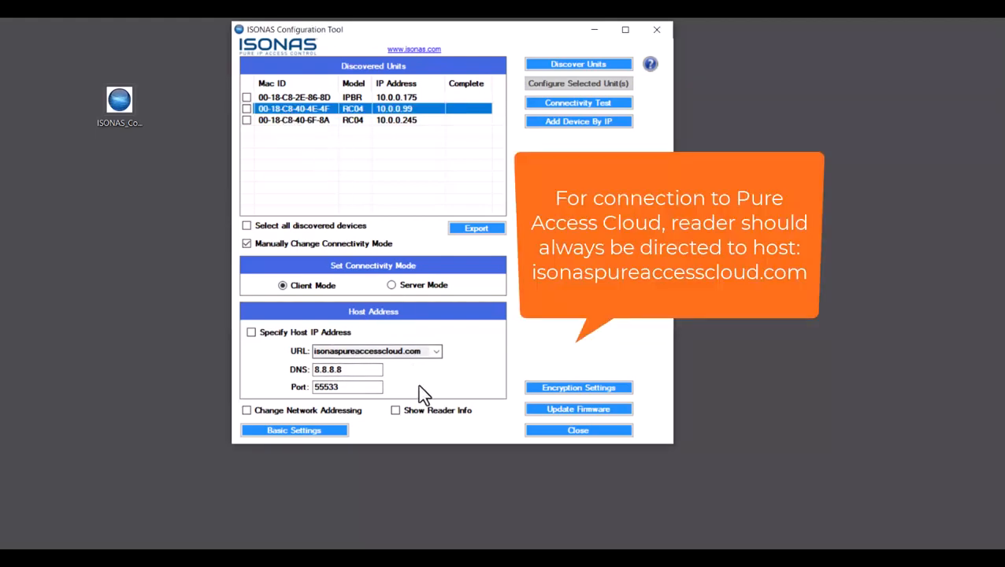
pyautogui.click(437, 351)
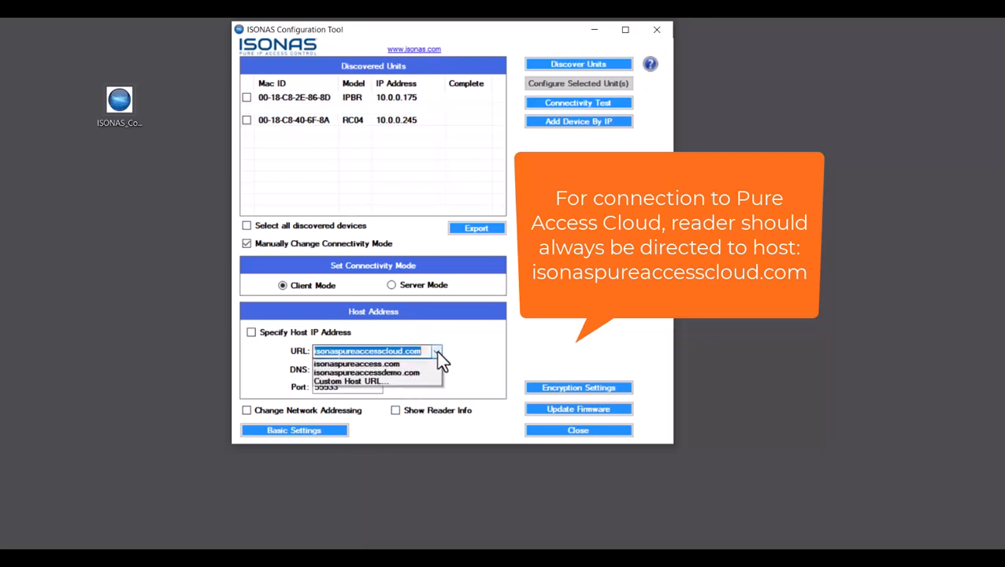
pyautogui.click(369, 373)
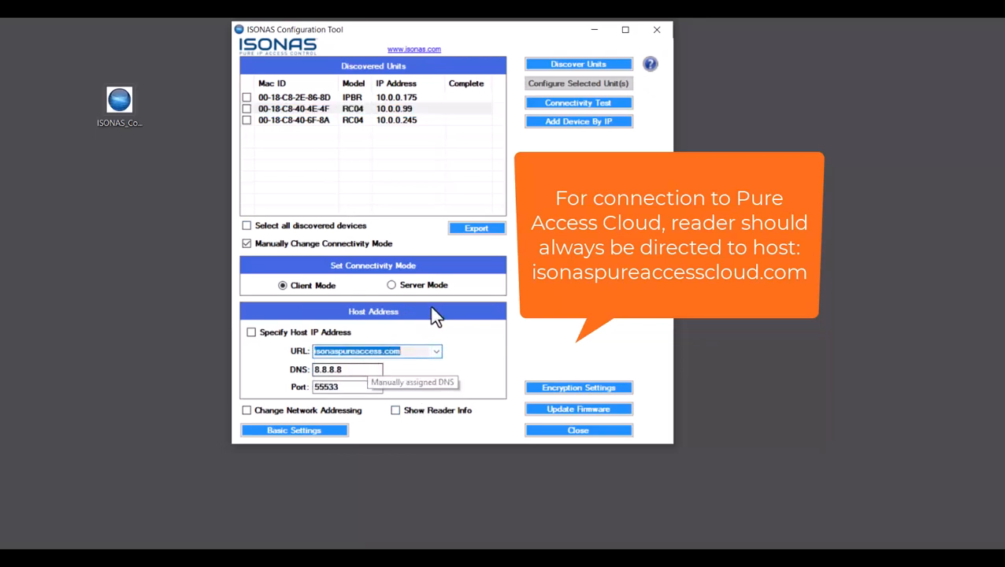
pyautogui.click(316, 111)
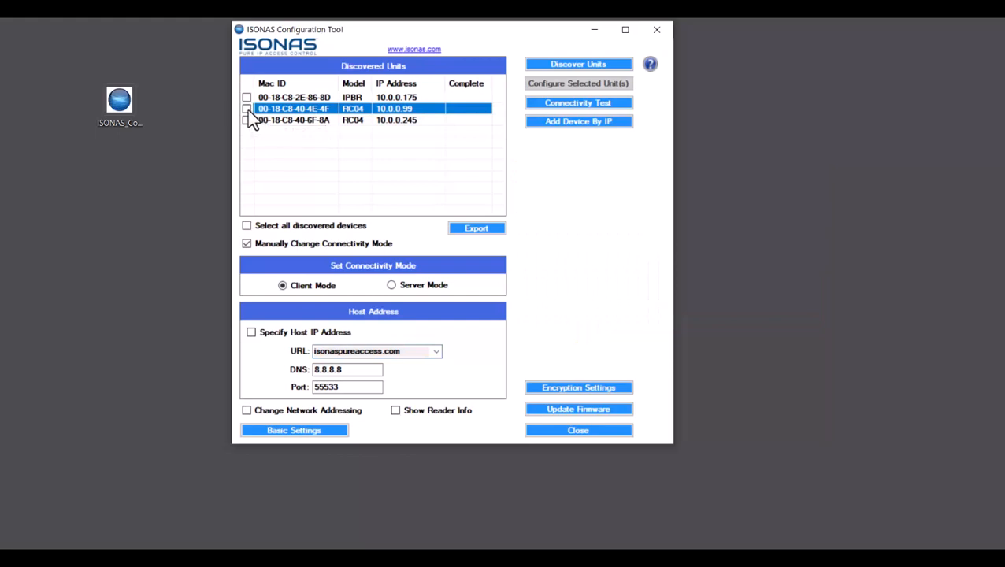
pyautogui.click(246, 109)
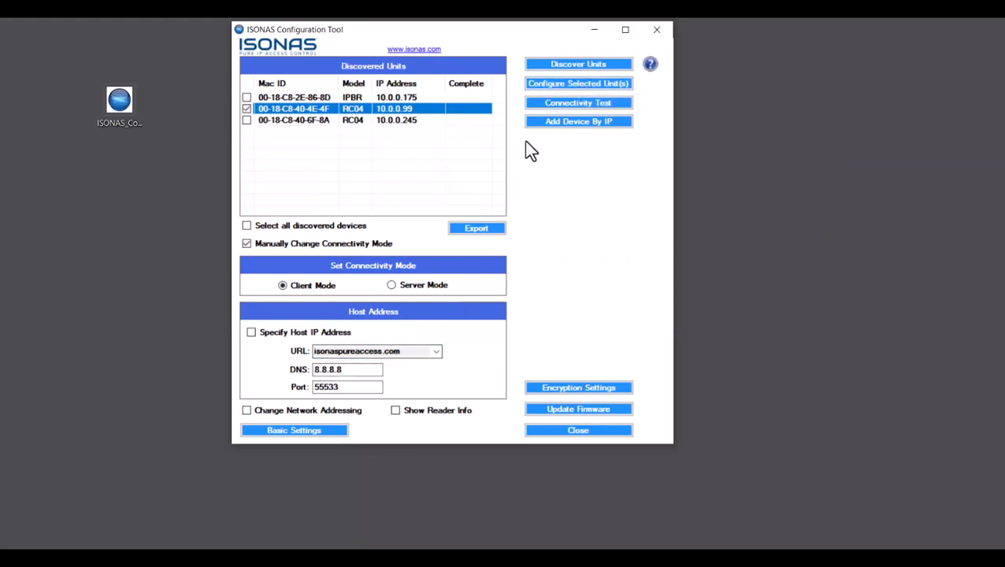
pyautogui.click(562, 84)
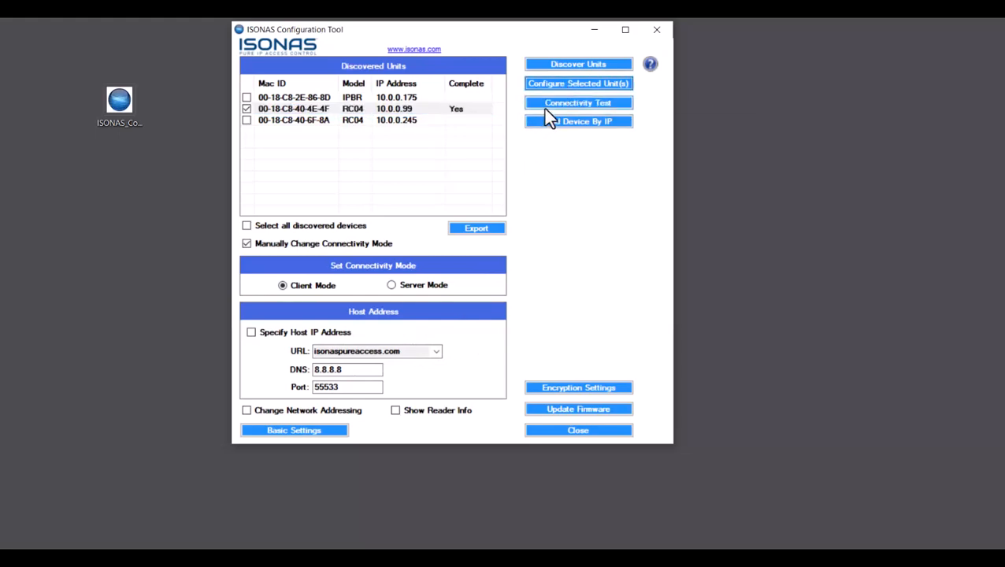
# - Rediscover the units, check the remote host name in the reader information of the RC04 at 10.0.0.99, and close the window
pyautogui.click(586, 66)
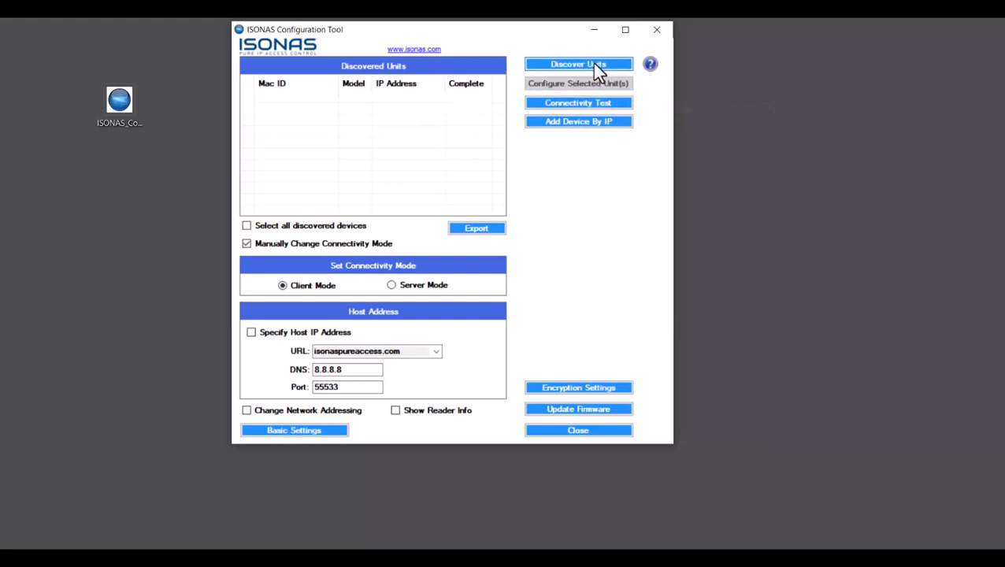
pyautogui.click(592, 64)
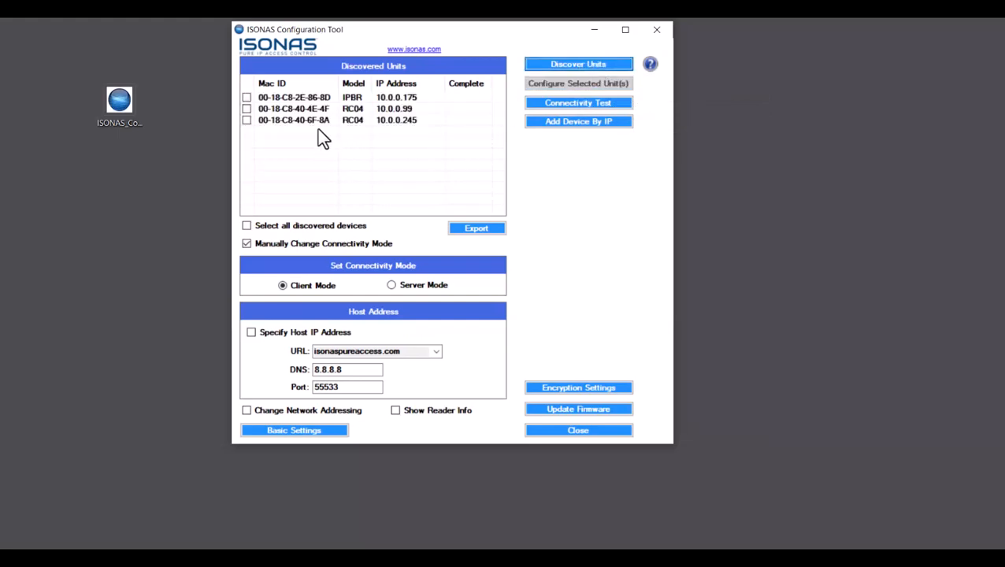
pyautogui.click(316, 109)
pyautogui.click(432, 409)
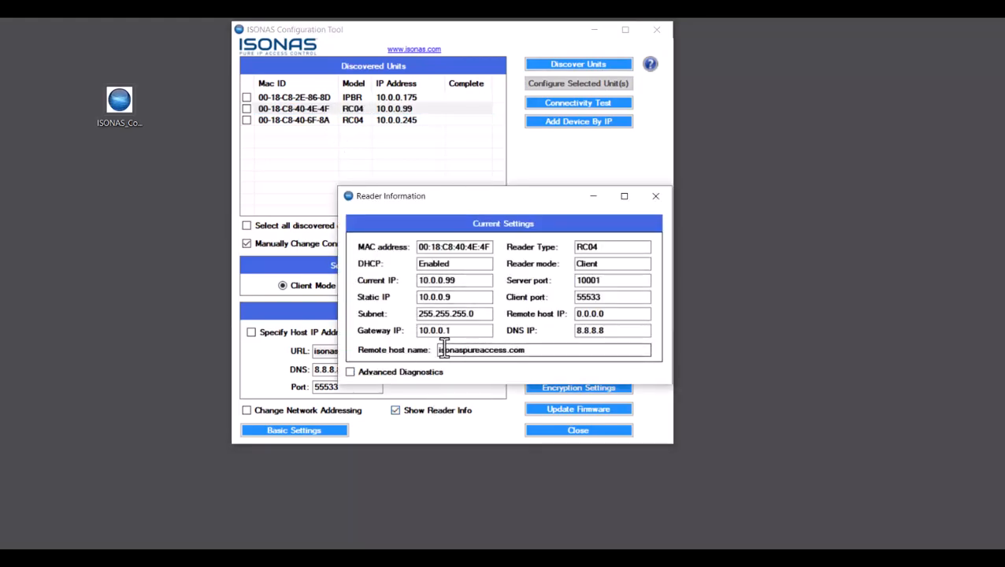
pyautogui.moveTo(440, 350); pyautogui.dragTo(529, 349)
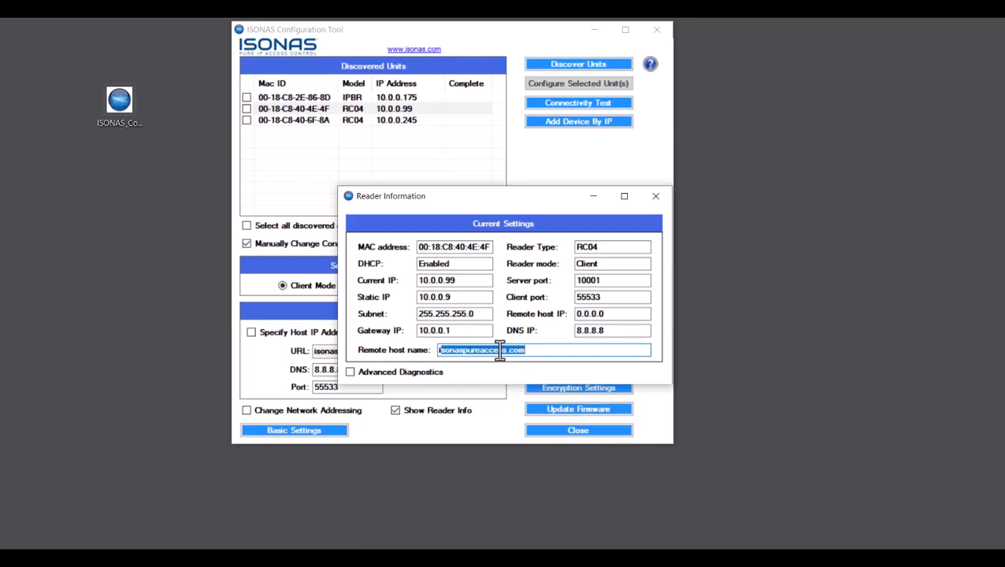
pyautogui.click(449, 350)
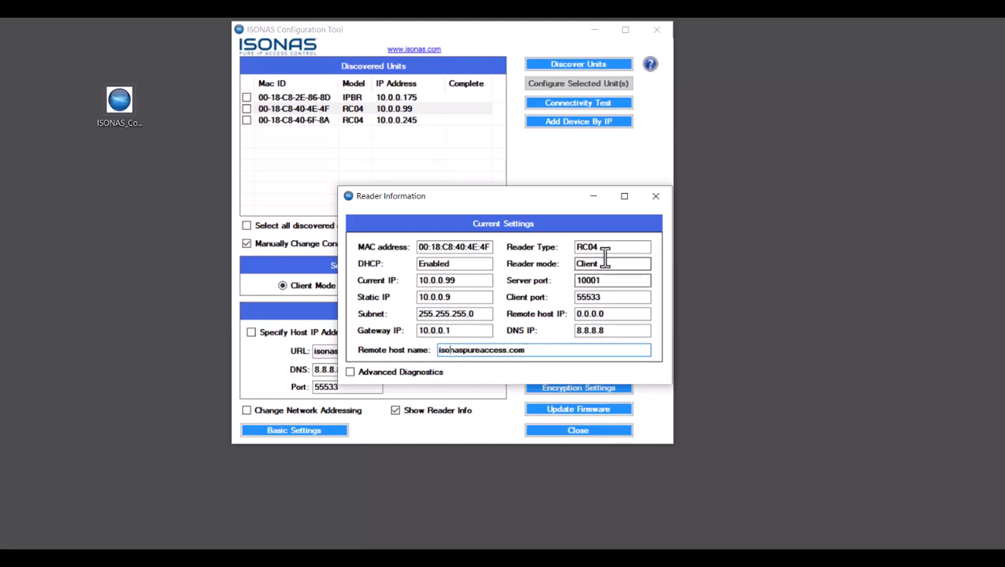
pyautogui.click(653, 197)
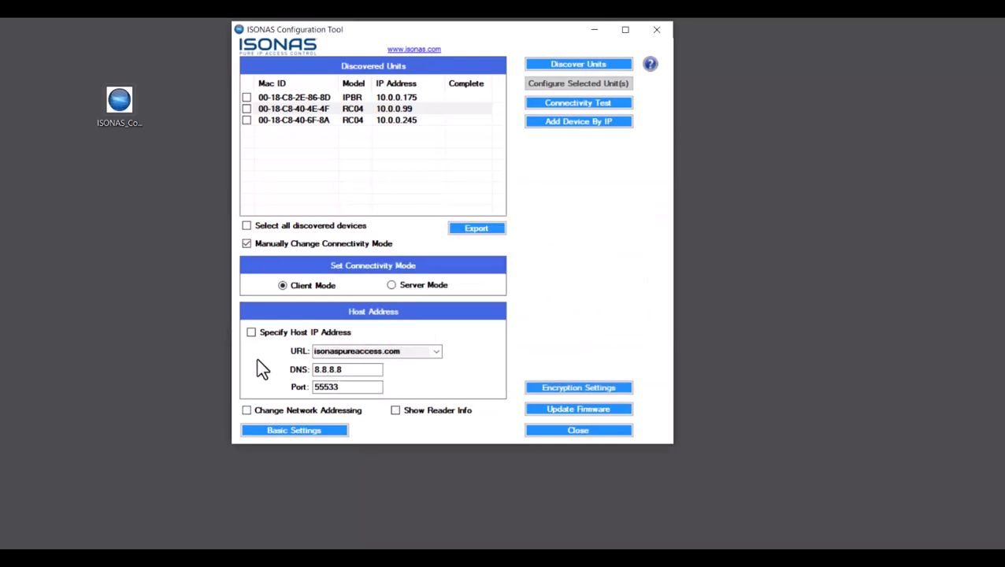
# - Set the host URL to isonaspureaccesscloud.com and apply the configuration to the RC04 at 10.0.0.99
pyautogui.click(430, 352)
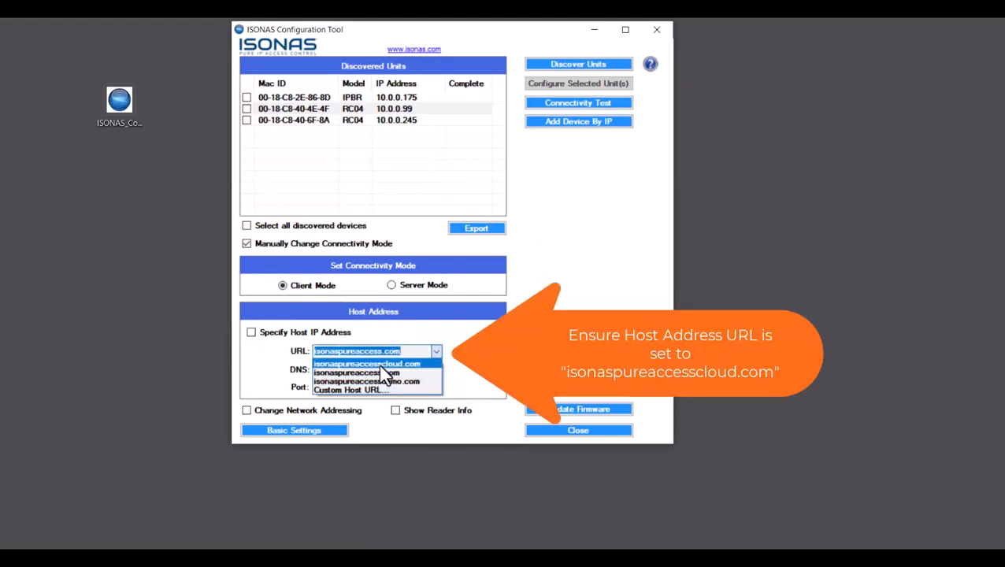
pyautogui.click(381, 364)
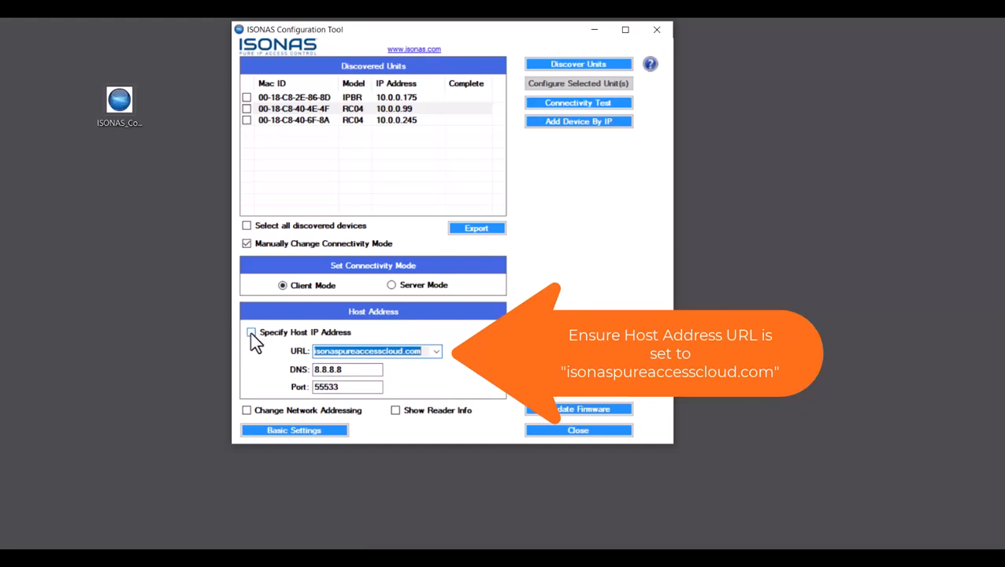
pyautogui.click(246, 109)
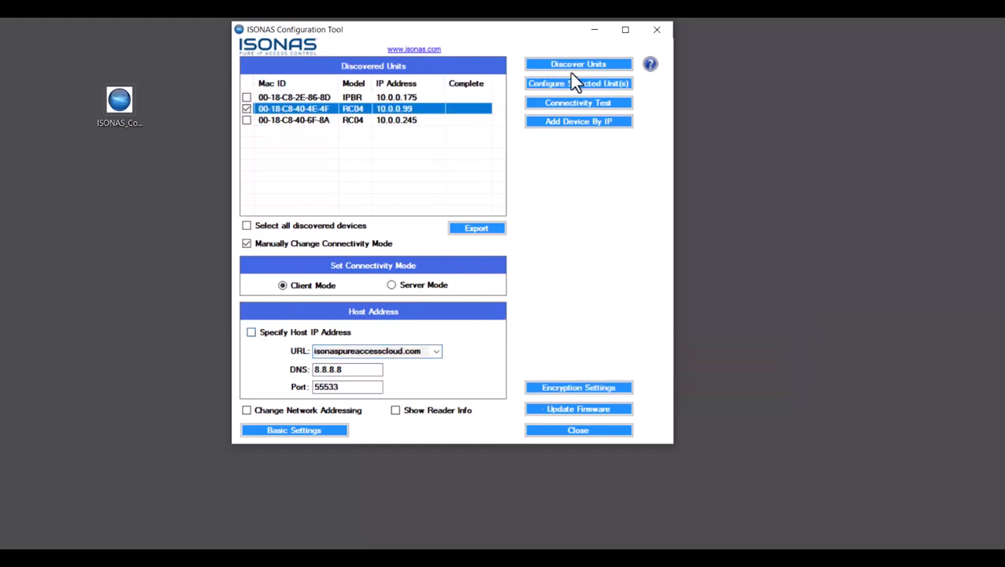
pyautogui.click(587, 88)
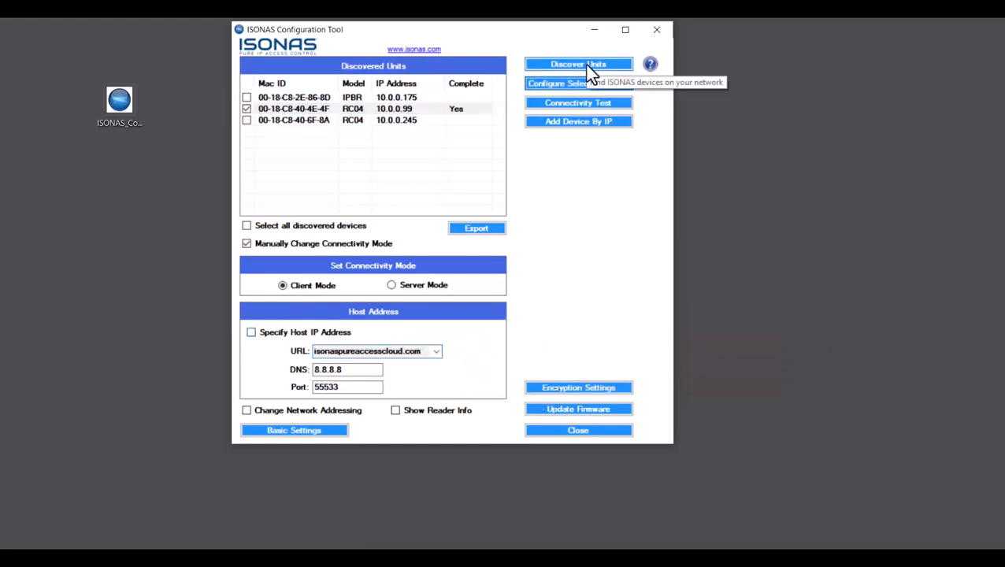
# - Rediscover the units, recheck the remote host name of the RC04 at 10.0.0.99, and review the port in the host address settings
pyautogui.click(584, 65)
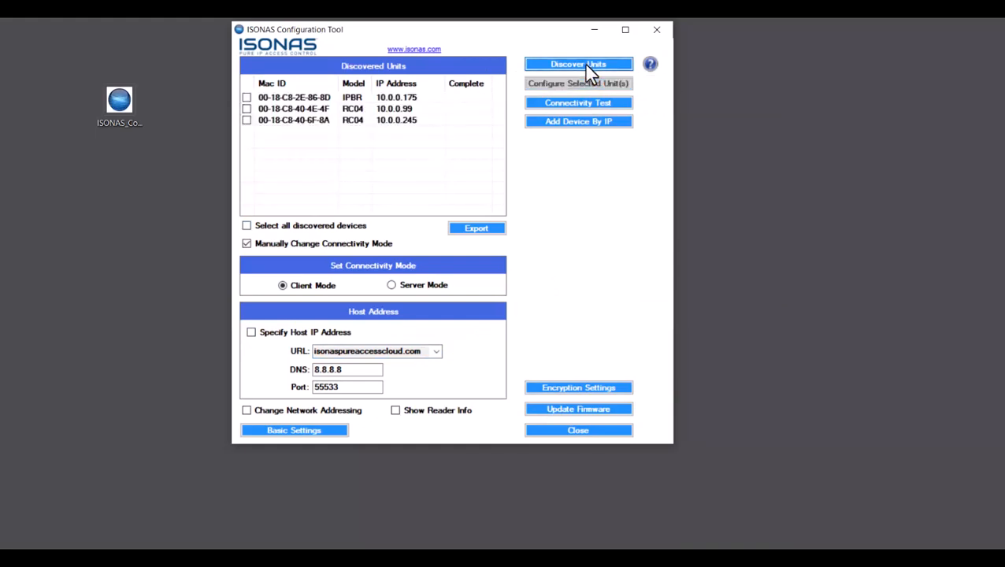
pyautogui.click(337, 113)
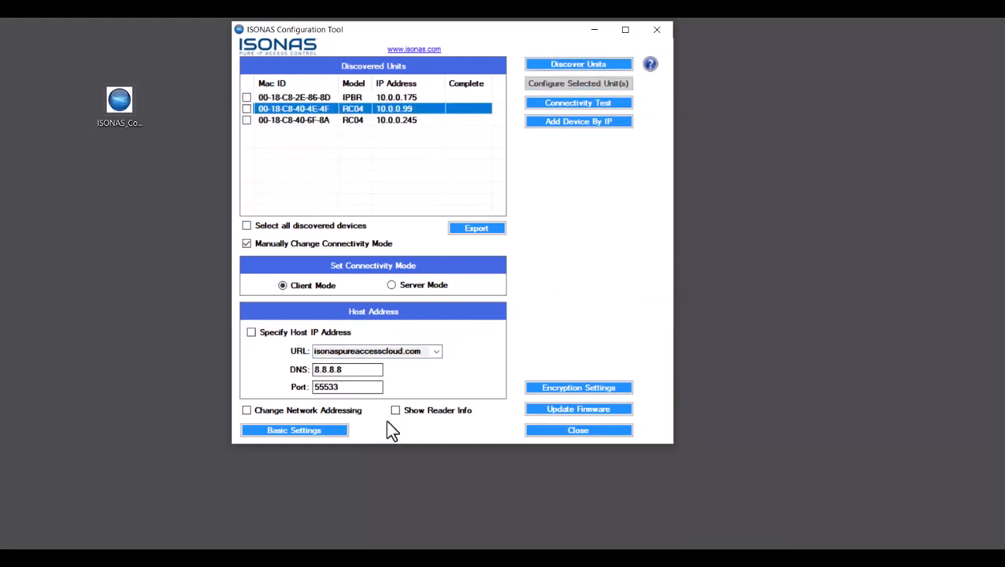
pyautogui.click(409, 409)
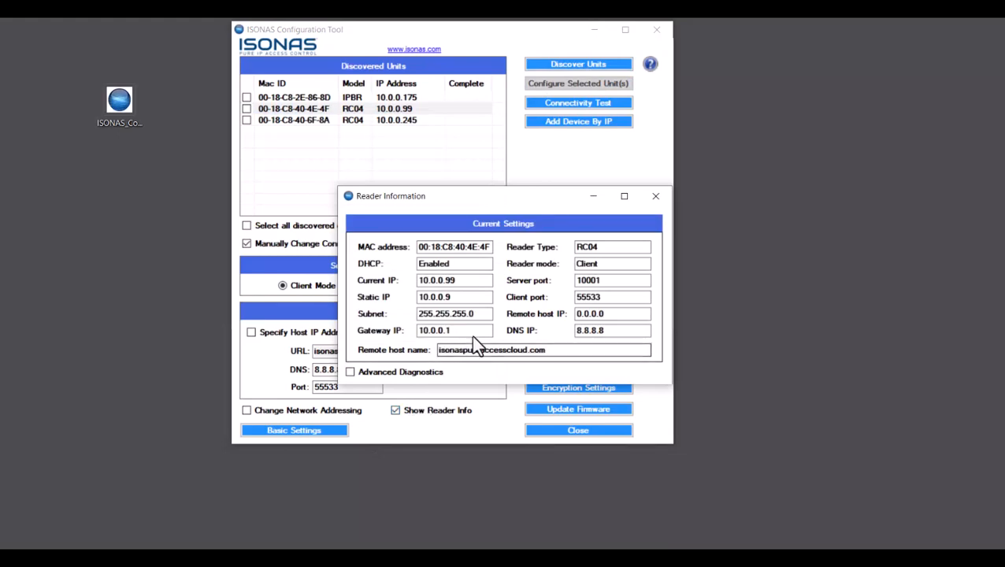
pyautogui.click(655, 197)
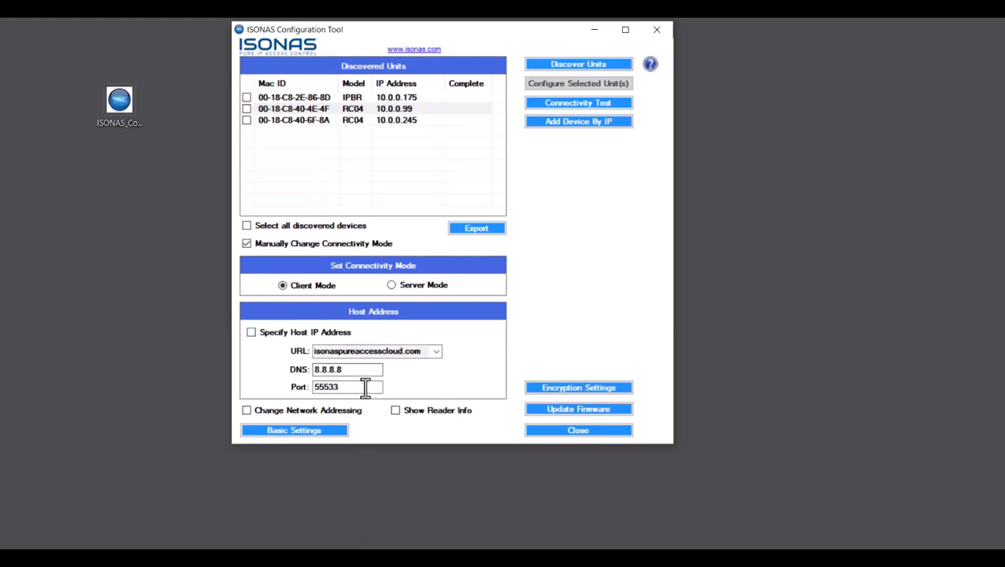
pyautogui.moveTo(365, 388); pyautogui.dragTo(301, 405)
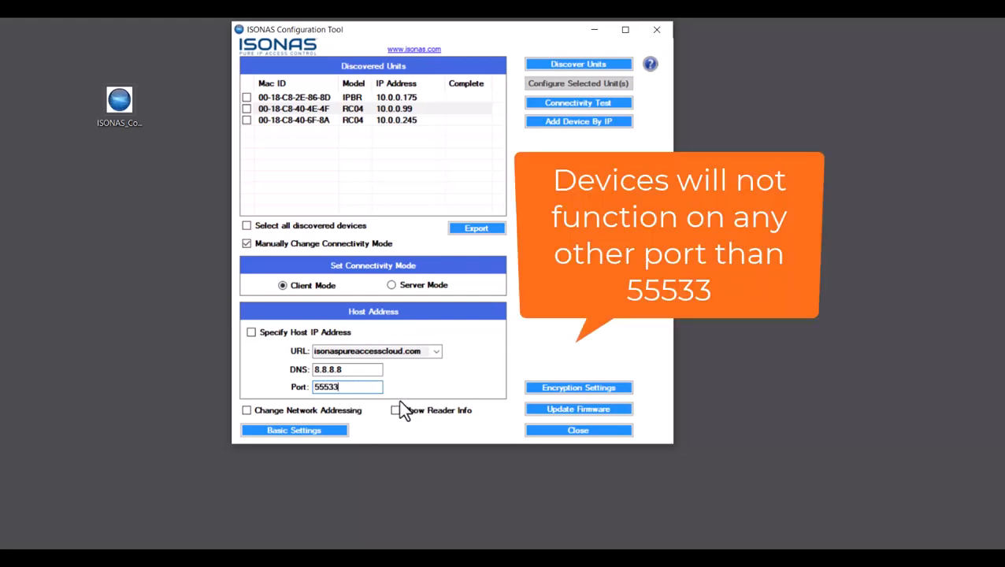
pyautogui.moveTo(346, 387); pyautogui.dragTo(290, 387)
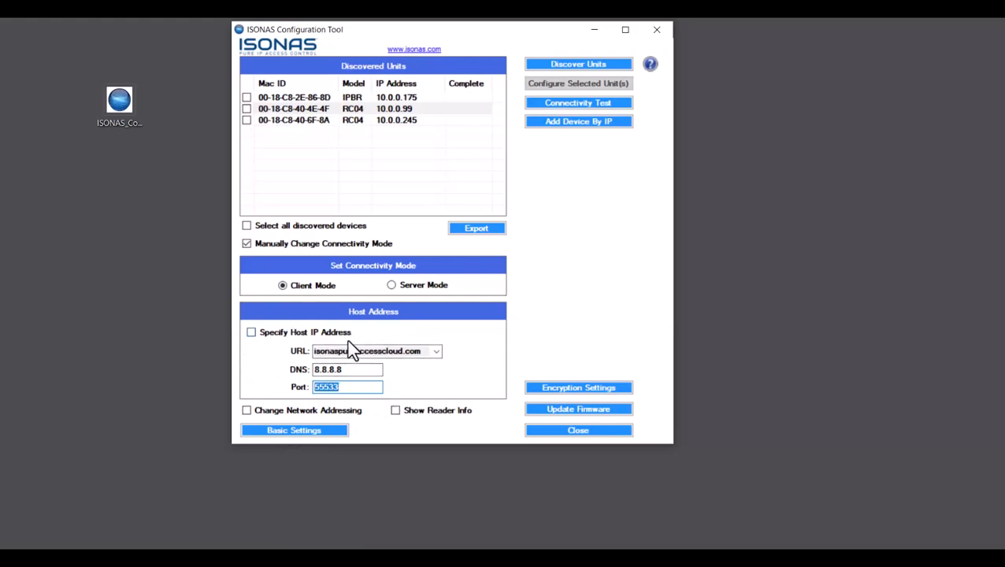
# - Enable changing the network addressing, and check the DHCP status and current IP in the reader information of the RC04 at 10.0.0.99
pyautogui.click(246, 410)
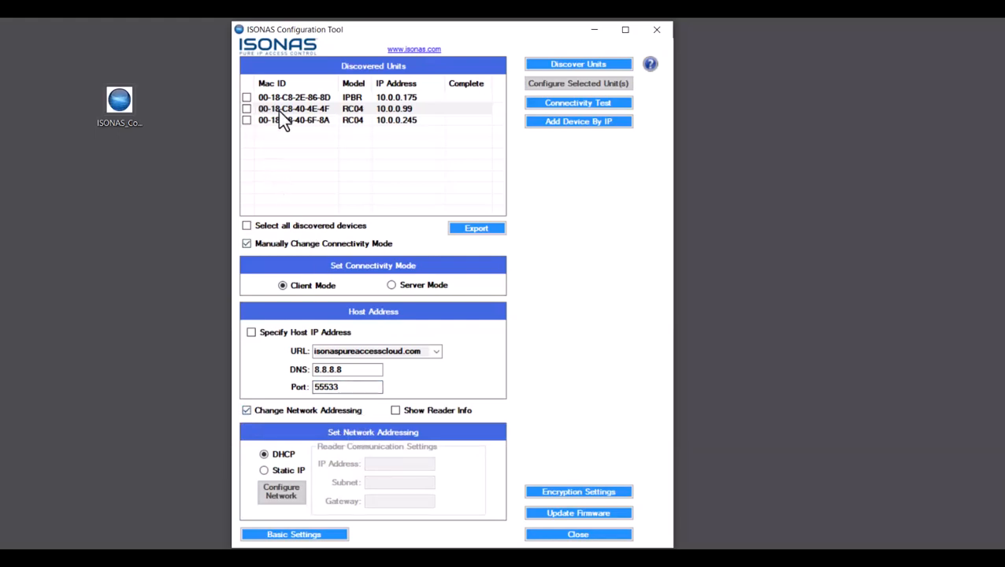
pyautogui.click(315, 110)
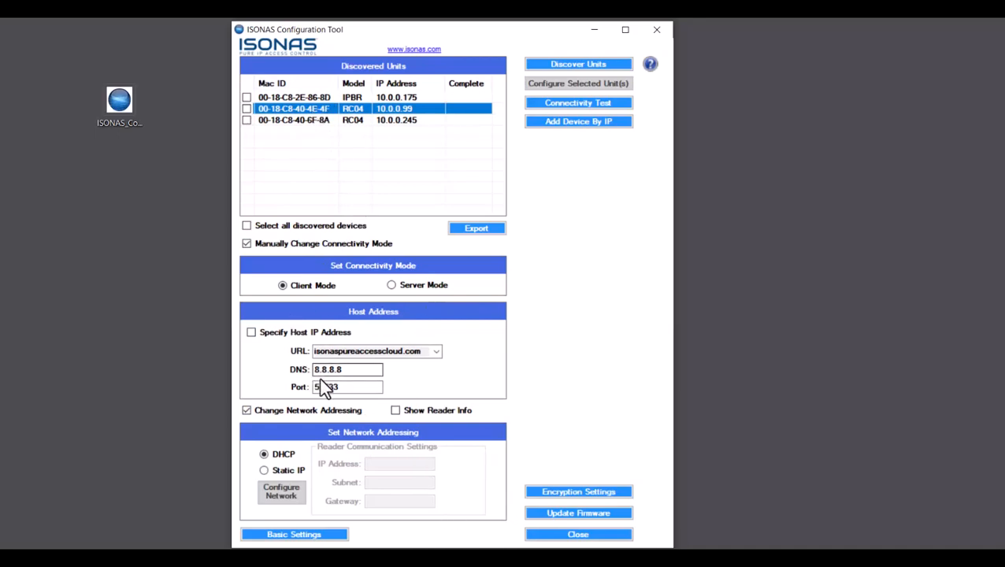
pyautogui.click(417, 413)
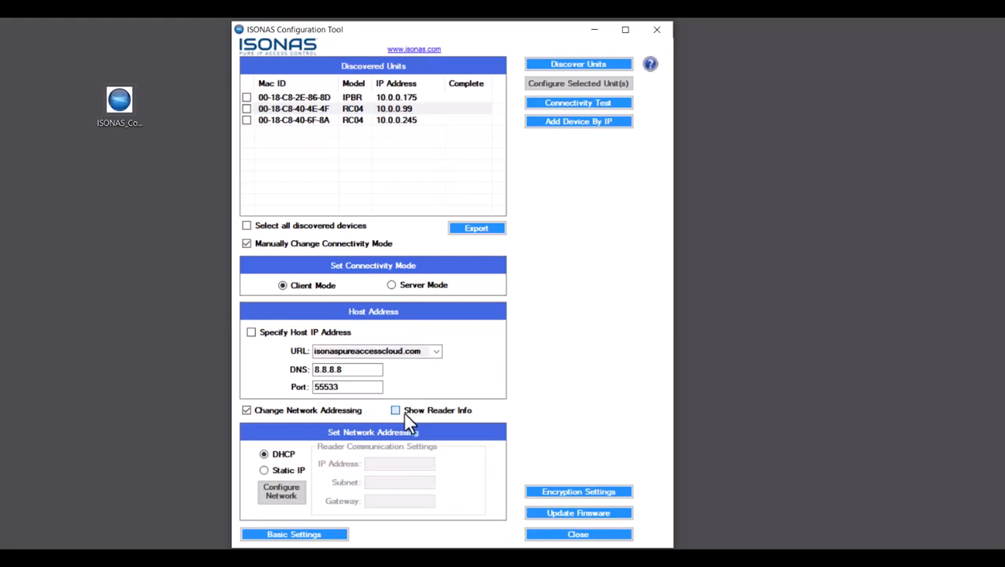
pyautogui.click(411, 416)
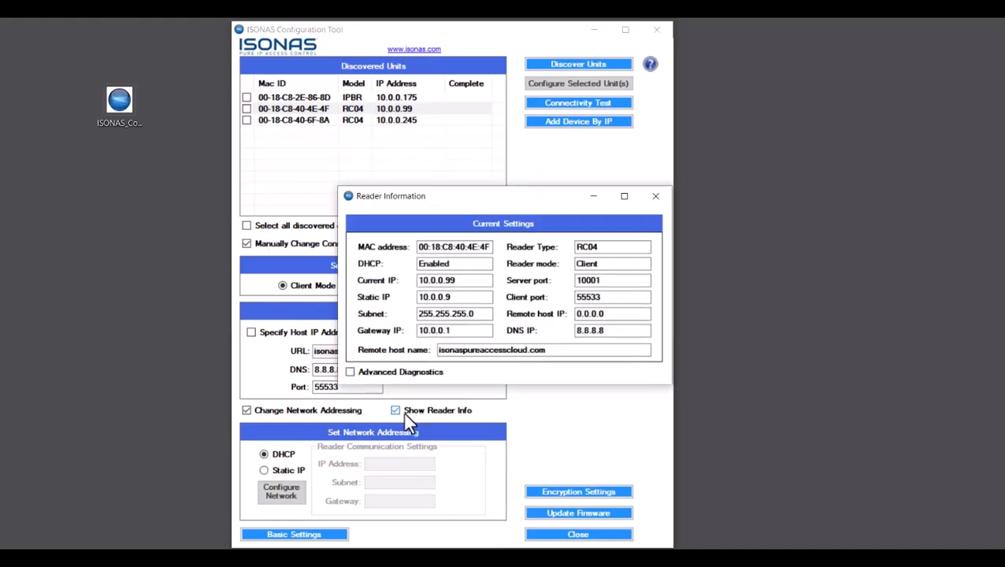
pyautogui.click(419, 264)
pyautogui.moveTo(418, 263); pyautogui.dragTo(451, 265)
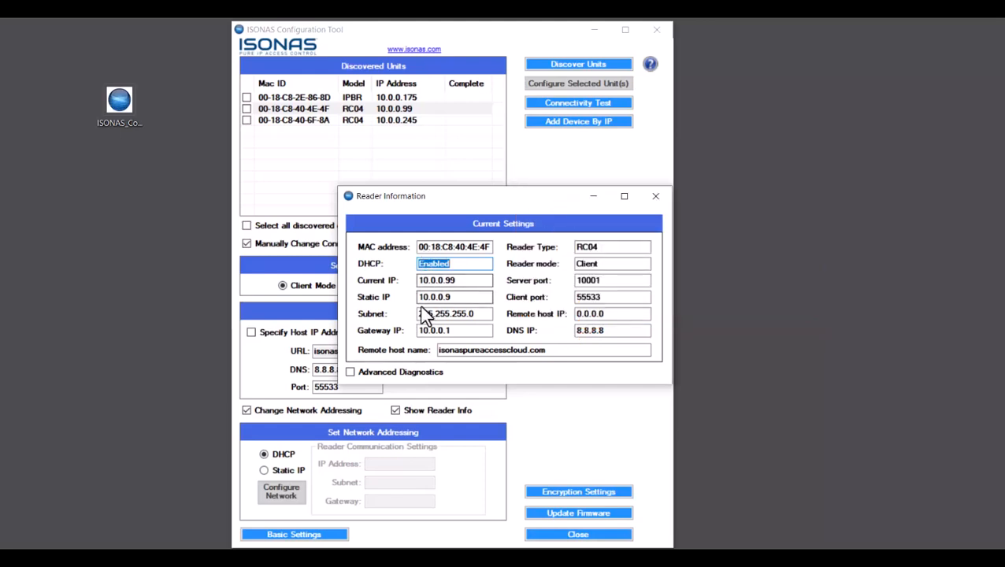
pyautogui.click(425, 280)
pyautogui.moveTo(463, 281); pyautogui.dragTo(397, 281)
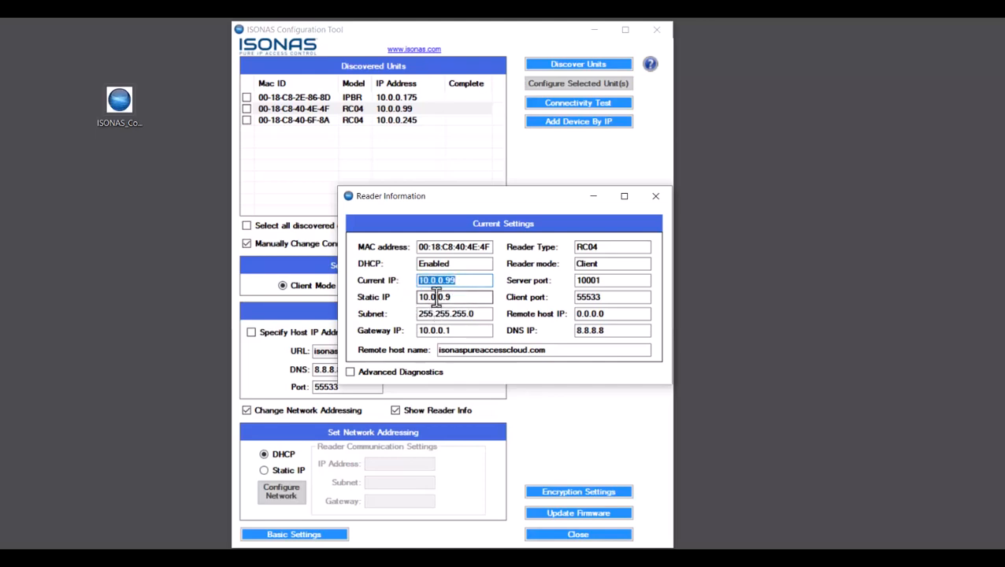
# - Capture the Reader Information window with Snipping Tool, place the snip beside the configuration tool, and close the reader information
pyautogui.click(829, 403)
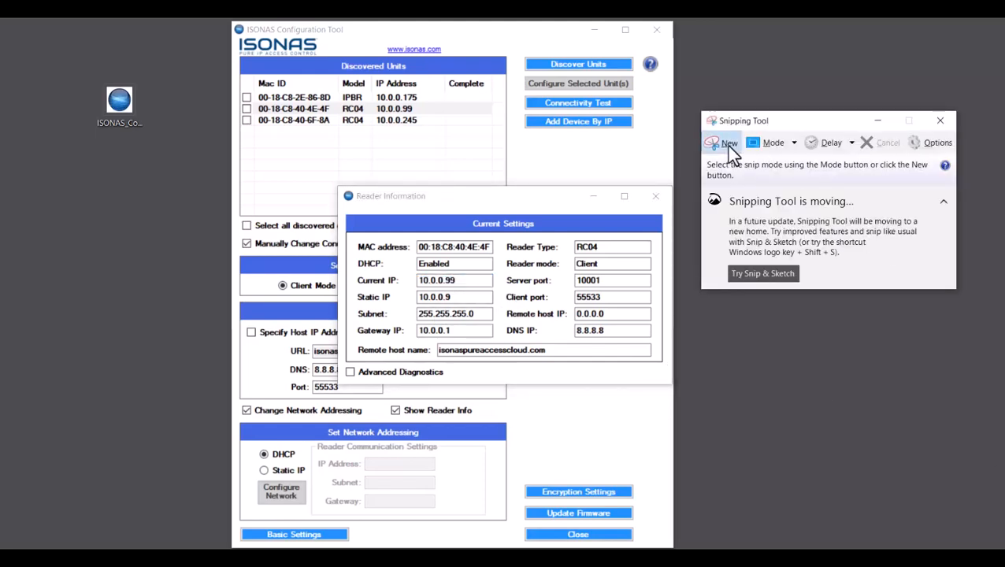
pyautogui.click(726, 145)
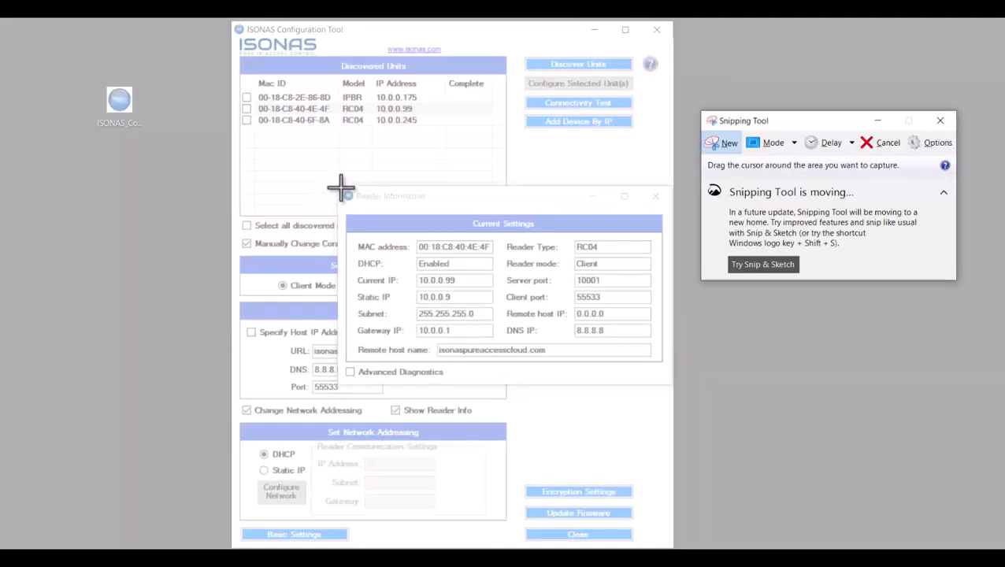
pyautogui.moveTo(341, 188); pyautogui.dragTo(667, 377)
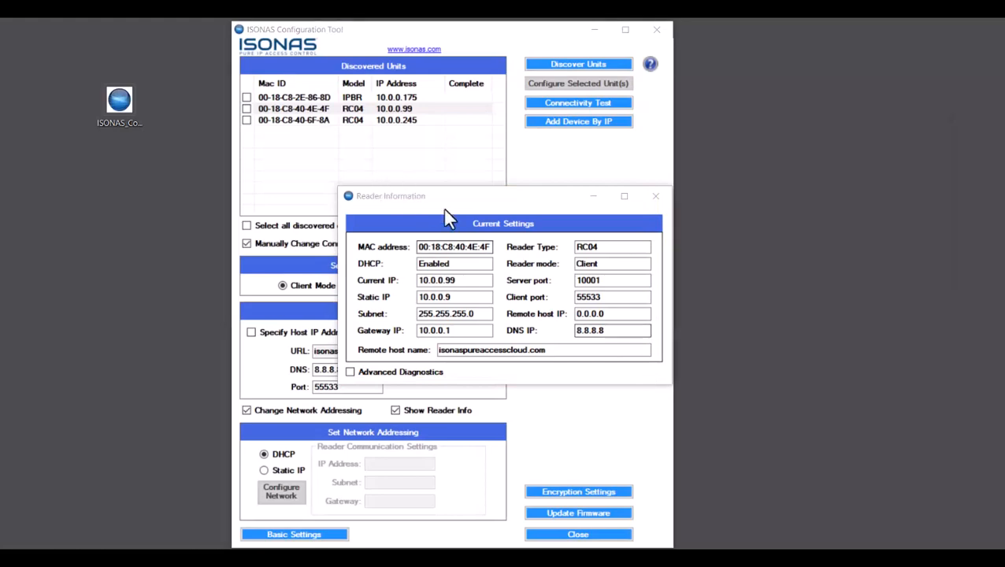
pyautogui.moveTo(498, 82); pyautogui.dragTo(828, 48)
pyautogui.click(502, 195)
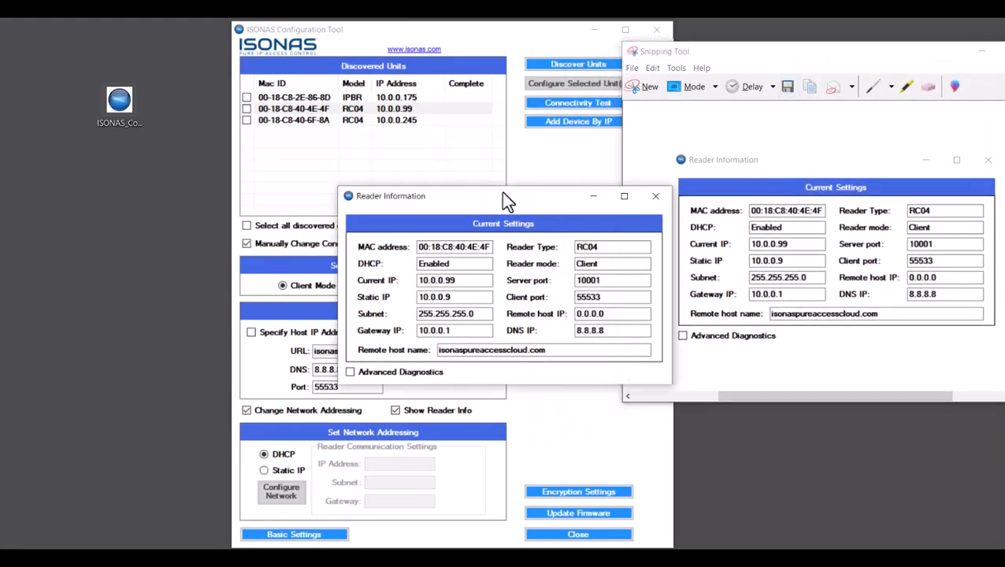
pyautogui.click(655, 197)
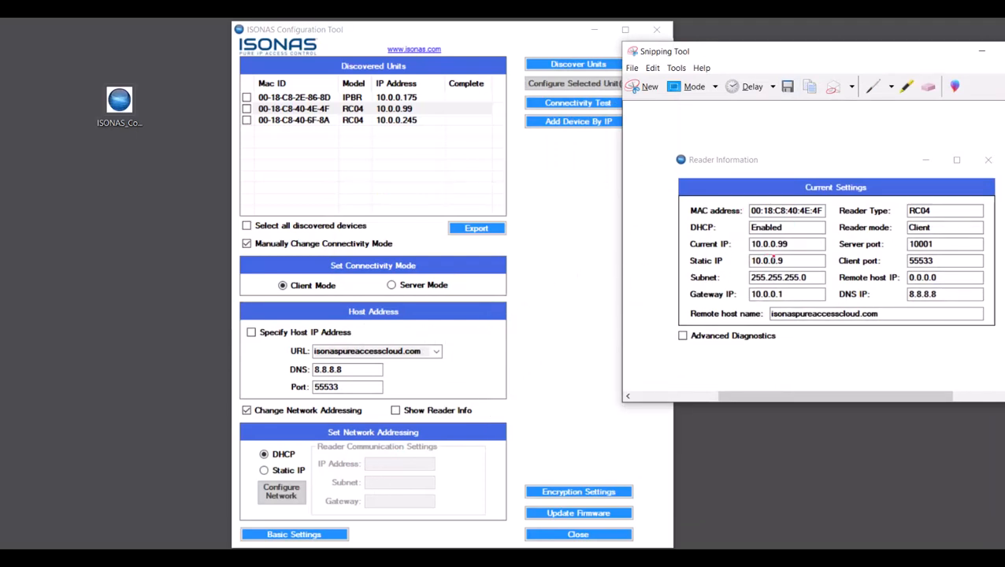
# - Switch the network addressing to Static IP with IP address 10.0.0.99, subnet 255.255.255.0 and gateway 10.0.0.1
pyautogui.click(264, 471)
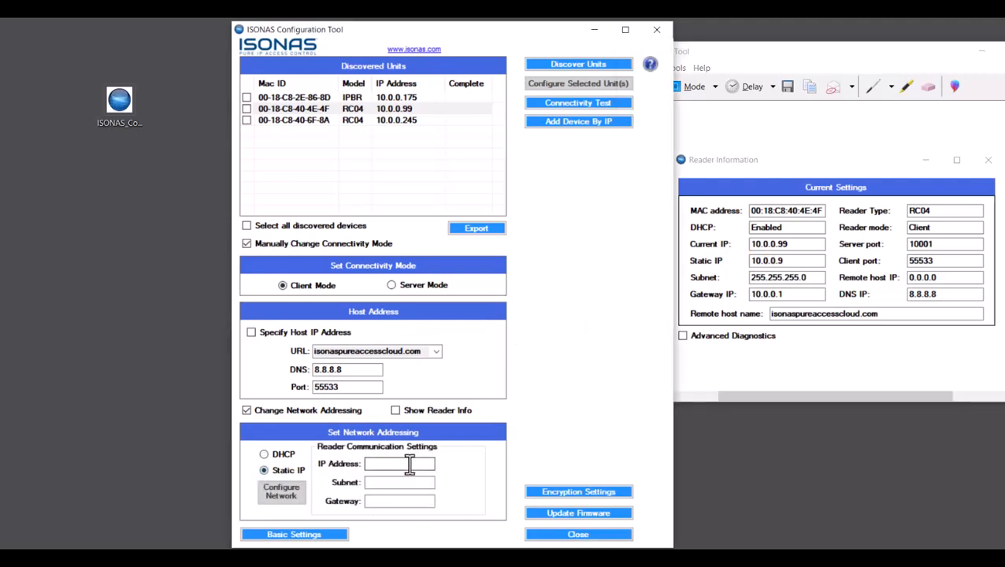
pyautogui.click(402, 463)
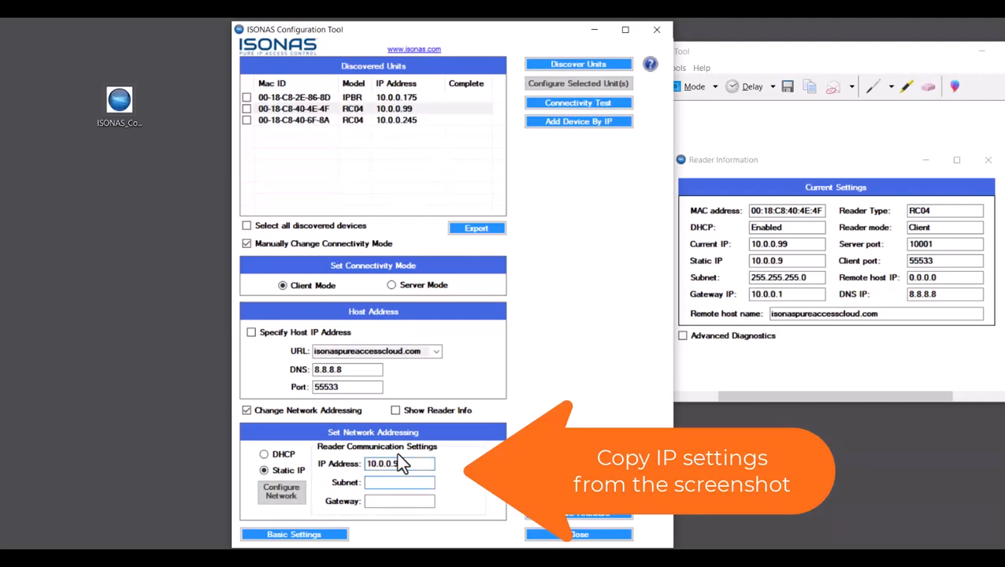
pyautogui.write('55.255.255.0')
pyautogui.press('Tab')
pyautogui.write('10.0.0.1')
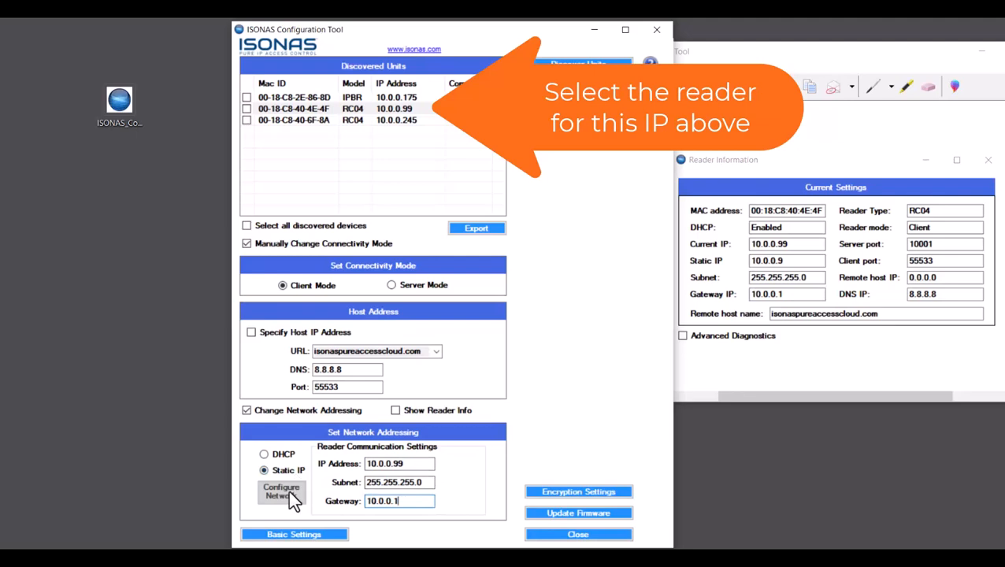
# - Select the RC04 at 10.0.0.99 and push the static network configuration to it
pyautogui.click(246, 109)
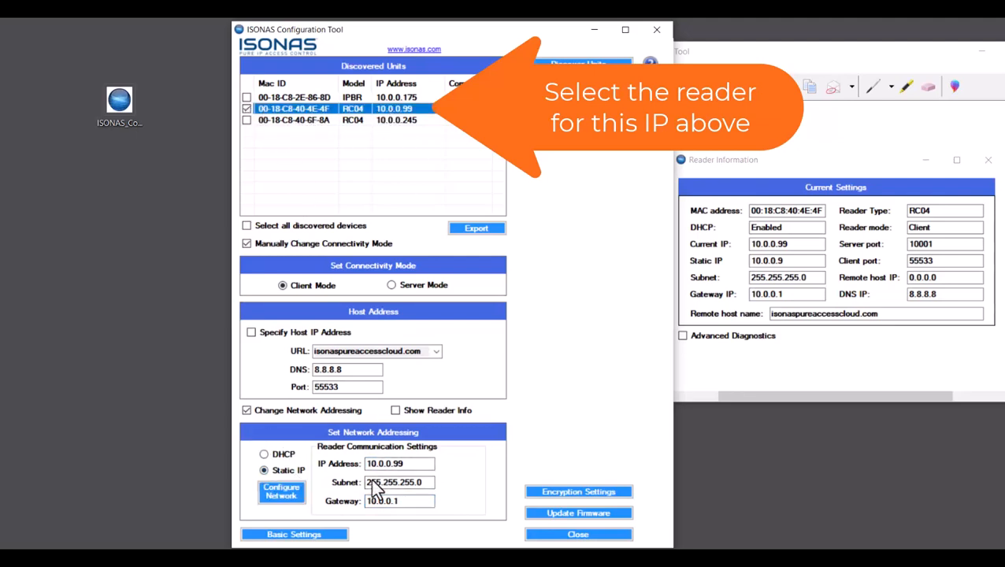
pyautogui.click(276, 492)
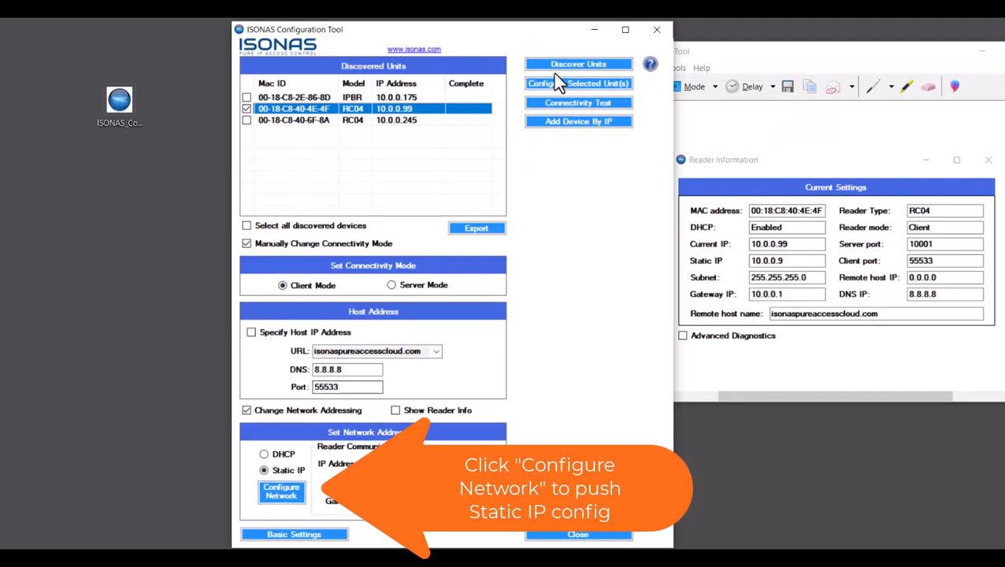
pyautogui.click(288, 494)
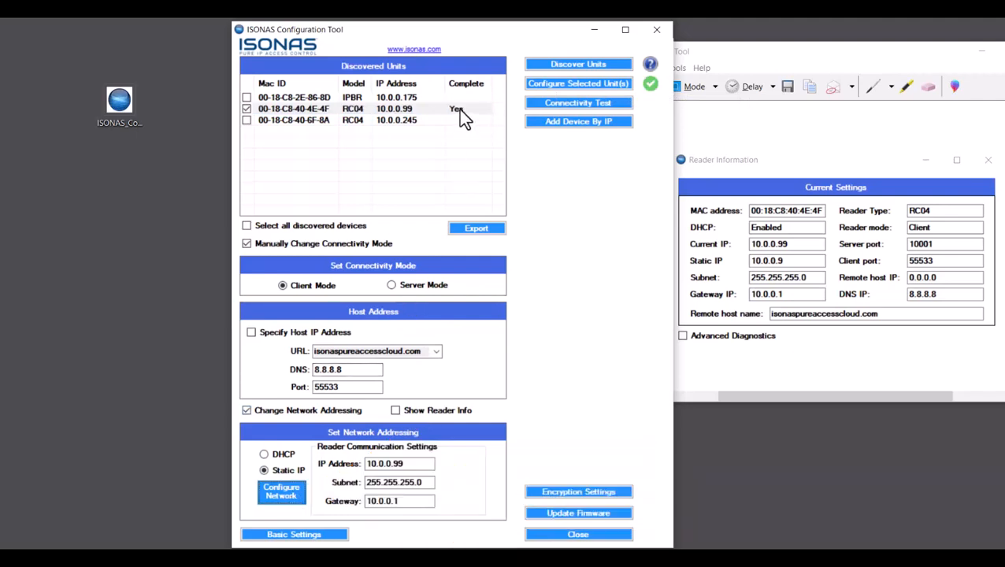
# - Rediscover the units and check the DHCP status and static IP in the reader information of the RC04 at 10.0.0.99
pyautogui.click(582, 64)
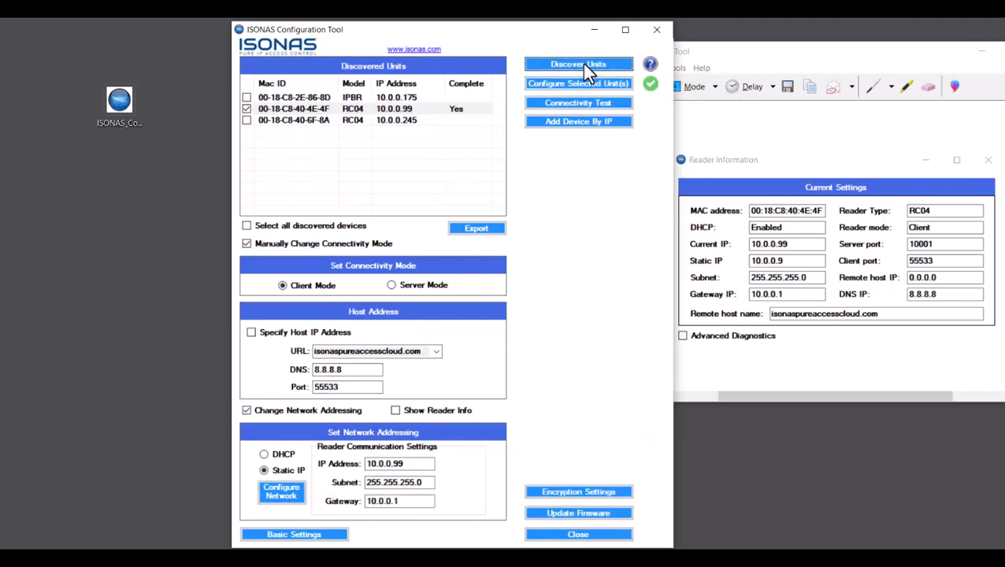
pyautogui.click(583, 65)
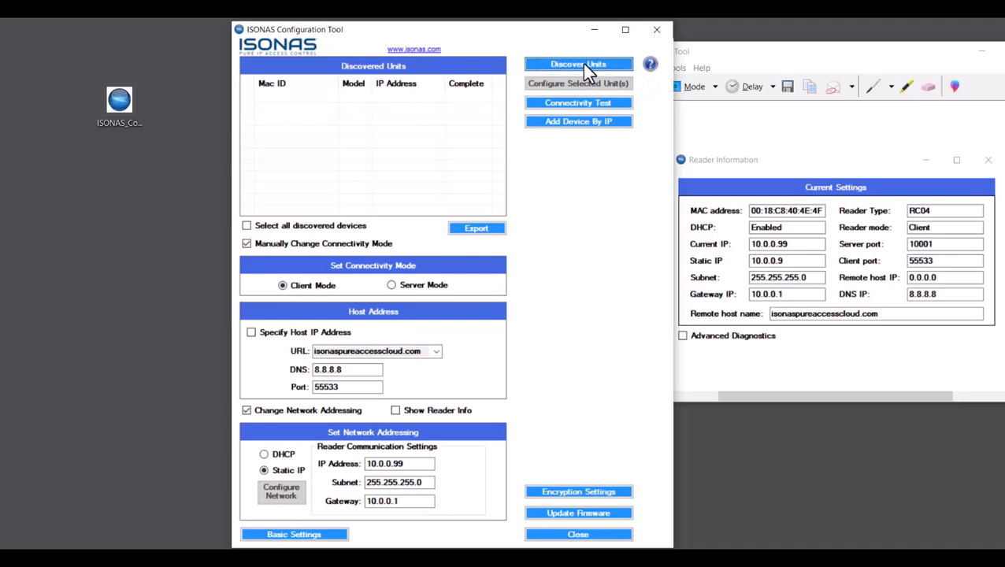
pyautogui.click(296, 110)
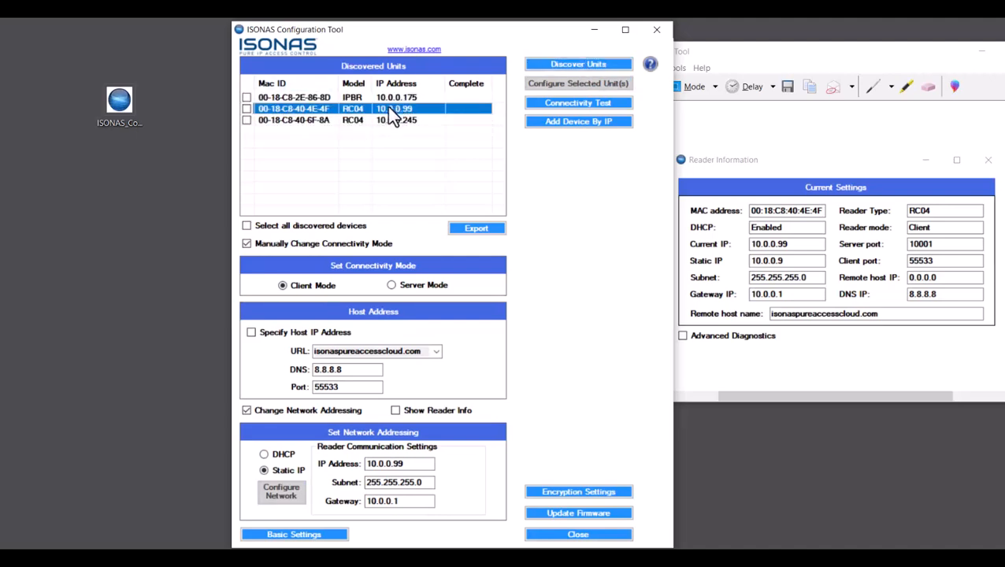
pyautogui.click(436, 407)
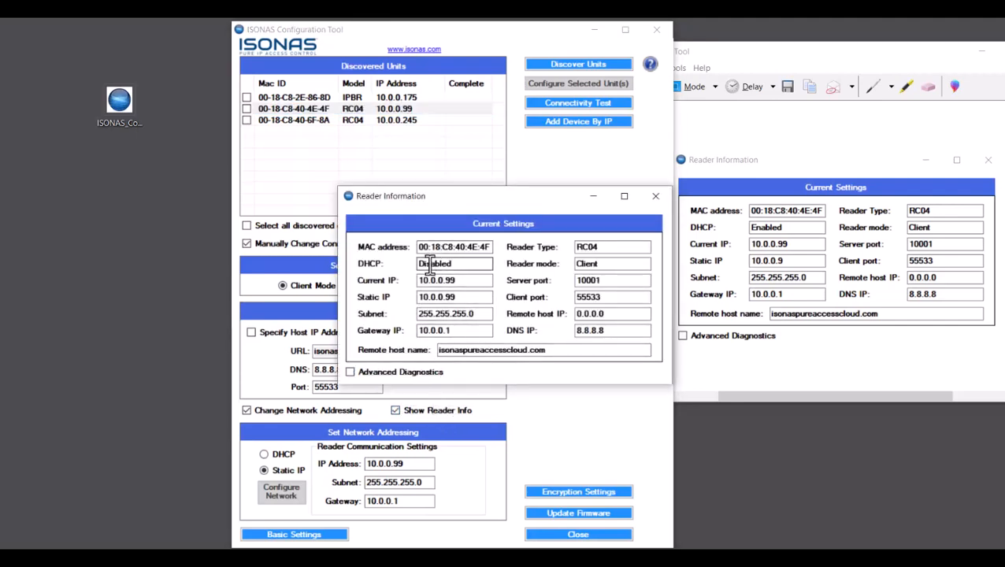
pyautogui.moveTo(417, 264); pyautogui.dragTo(459, 271)
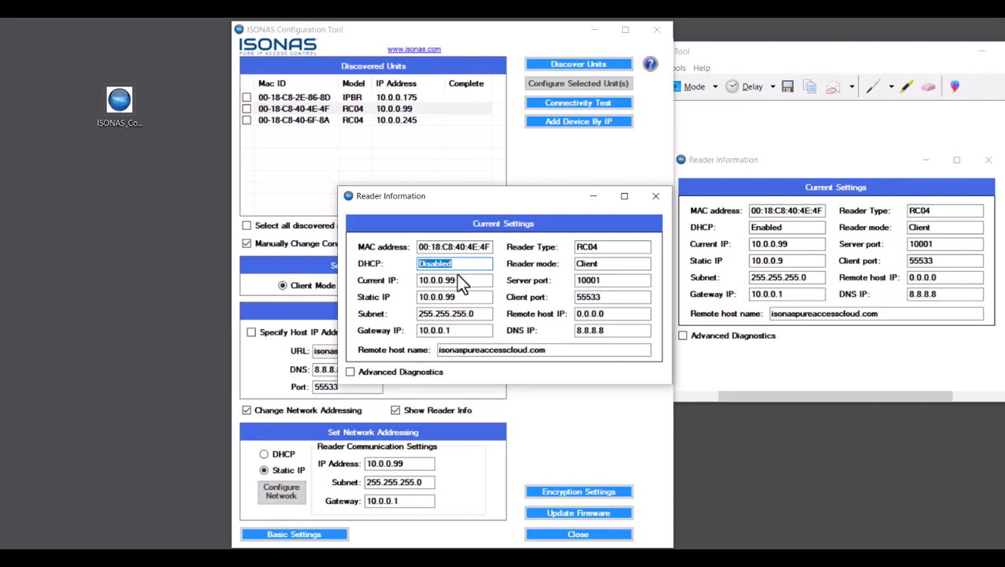
pyautogui.click(443, 298)
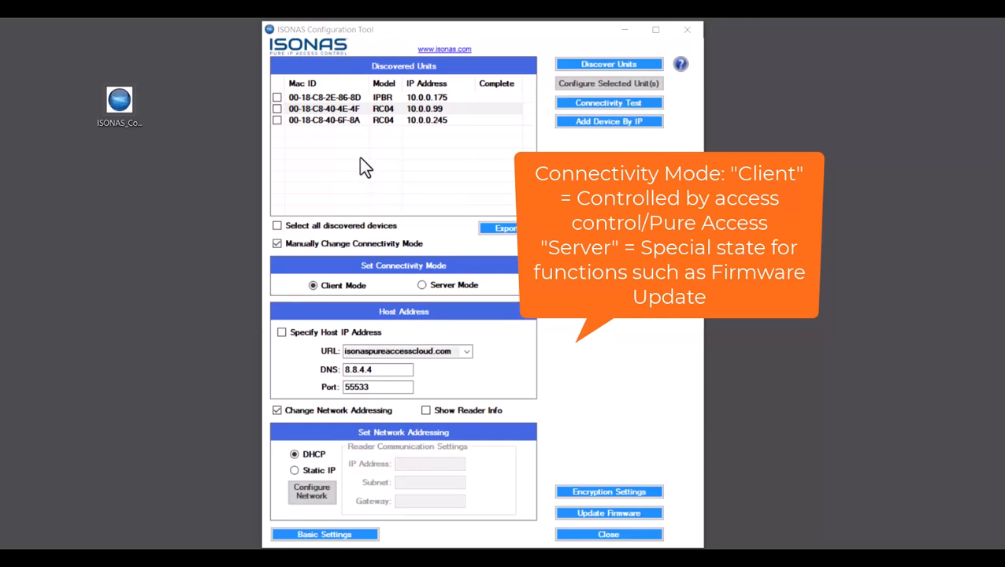
# - Check the reader mode in the reader information of the RC04 at 10.0.0.99, and close the information window
pyautogui.click(344, 111)
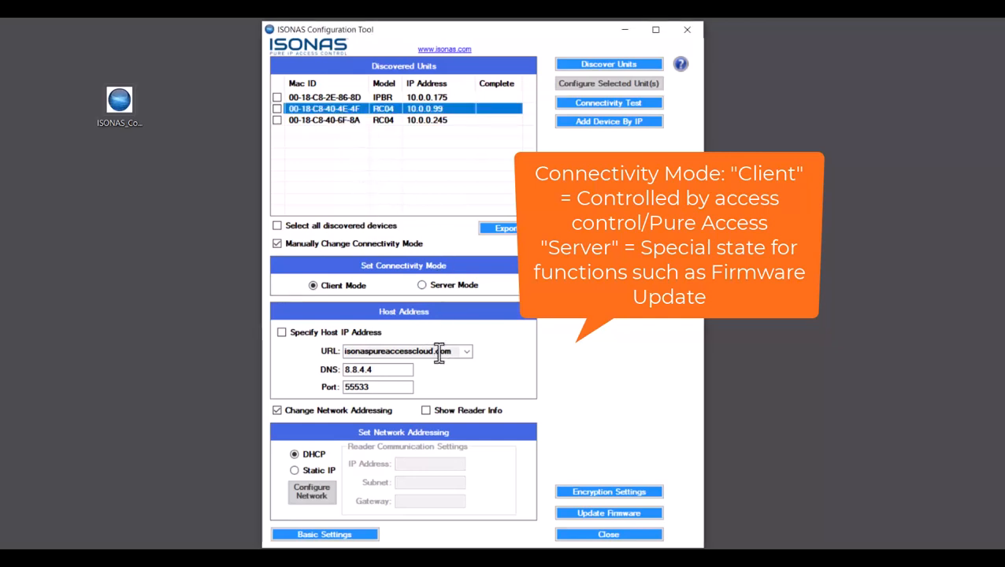
pyautogui.click(457, 411)
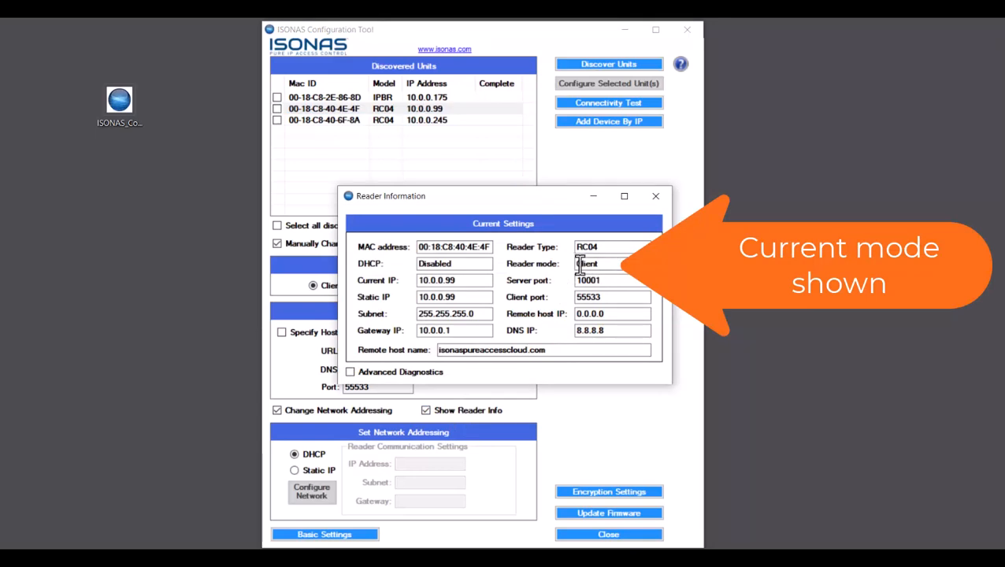
pyautogui.moveTo(578, 264); pyautogui.dragTo(603, 264)
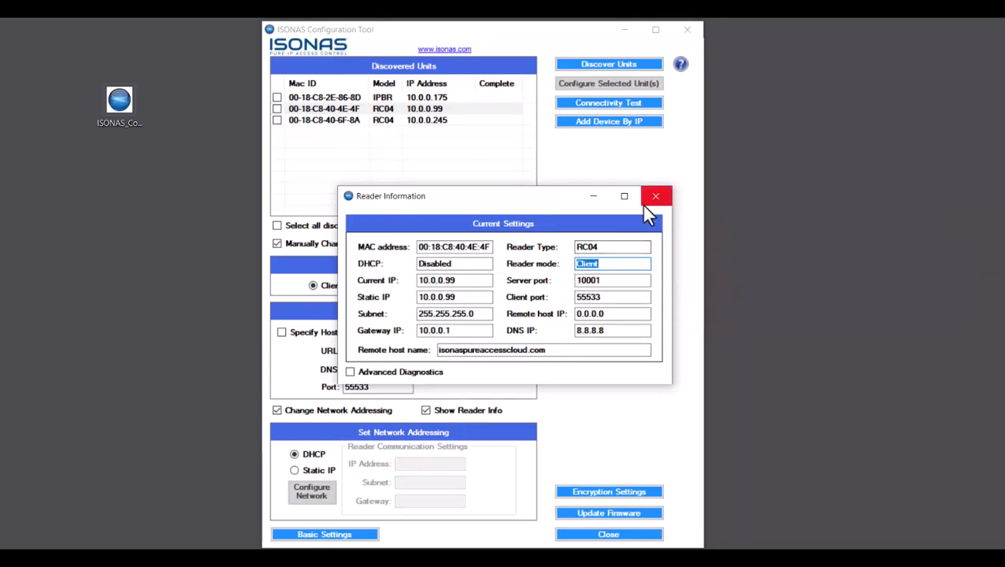
pyautogui.click(653, 197)
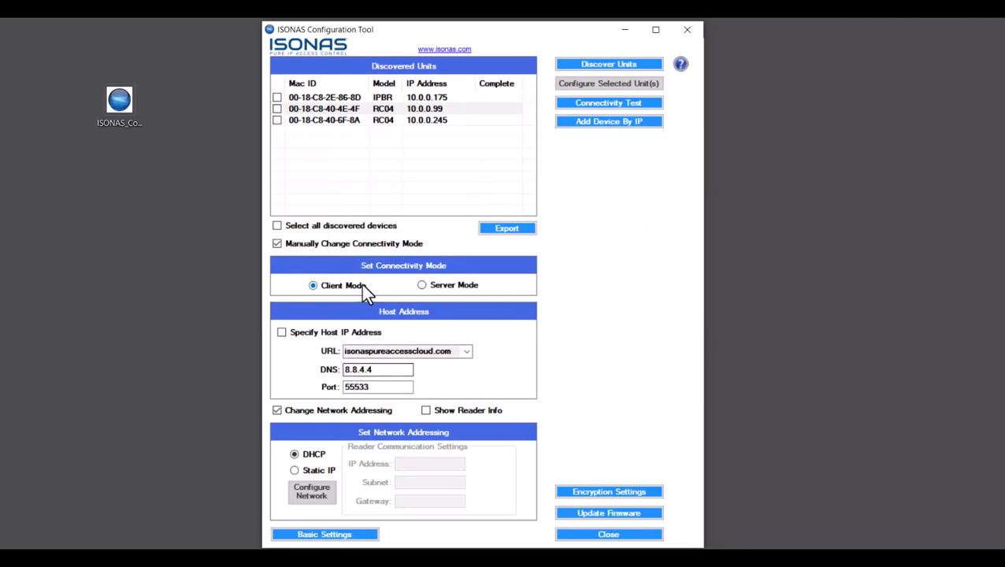
# - Turn off changing the network addressing, and apply Client Mode with the shown host settings to the RC04 at 10.0.0.99
pyautogui.click(276, 410)
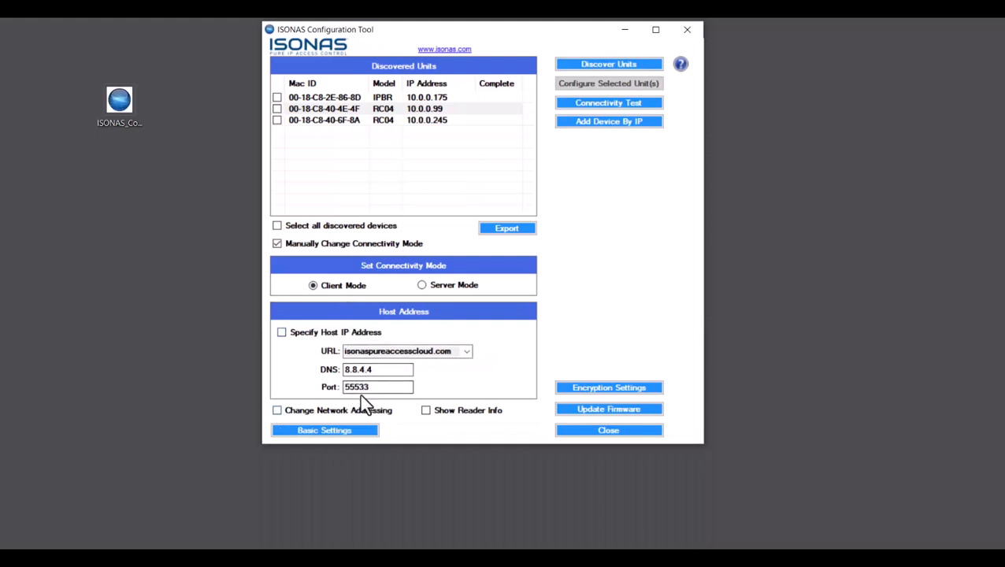
pyautogui.click(422, 285)
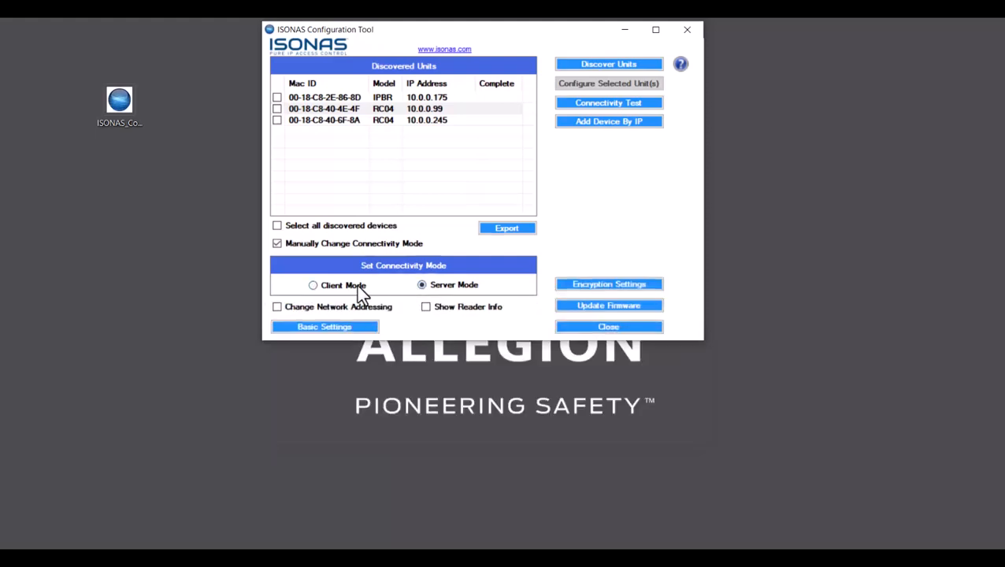
pyautogui.click(312, 285)
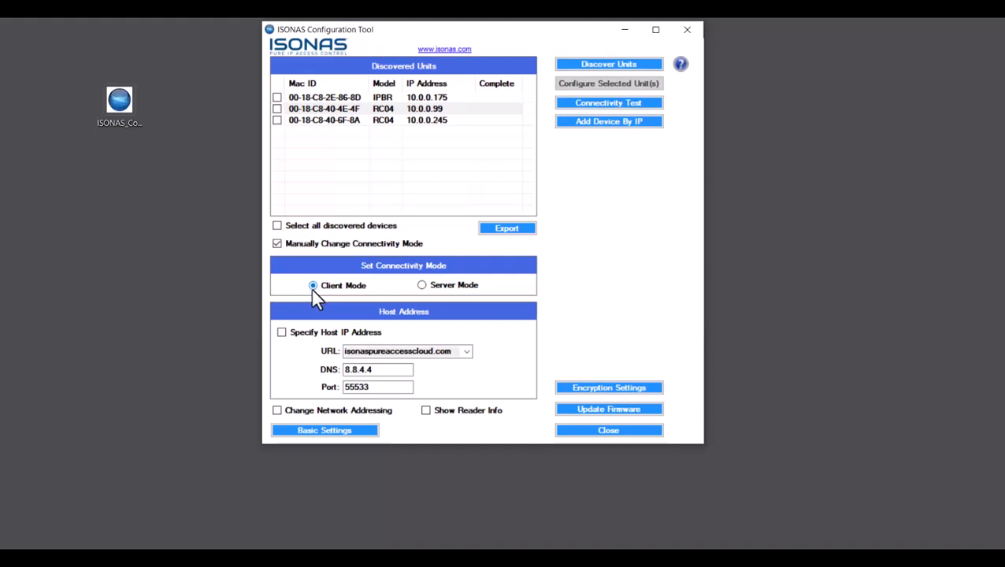
pyautogui.click(276, 109)
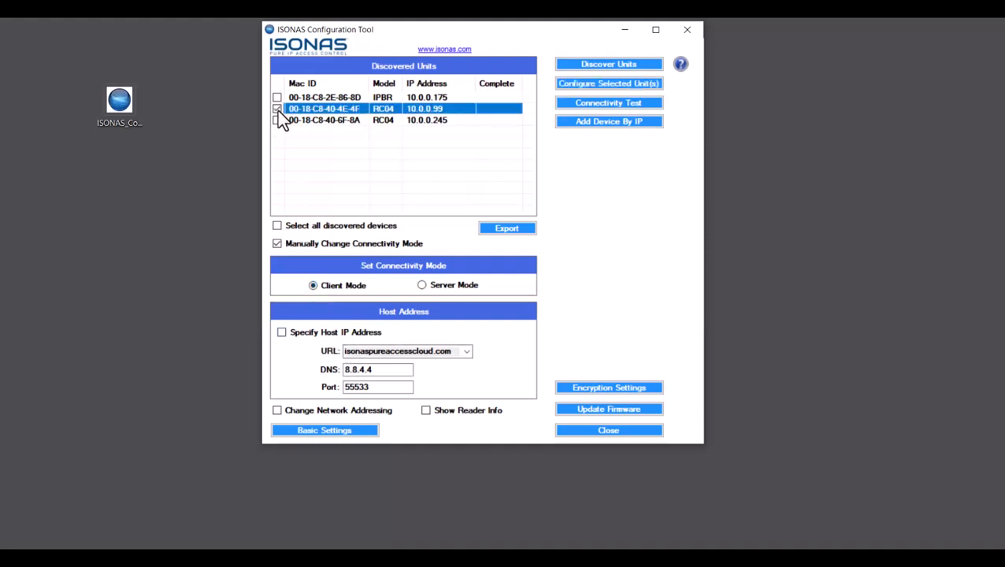
pyautogui.click(584, 85)
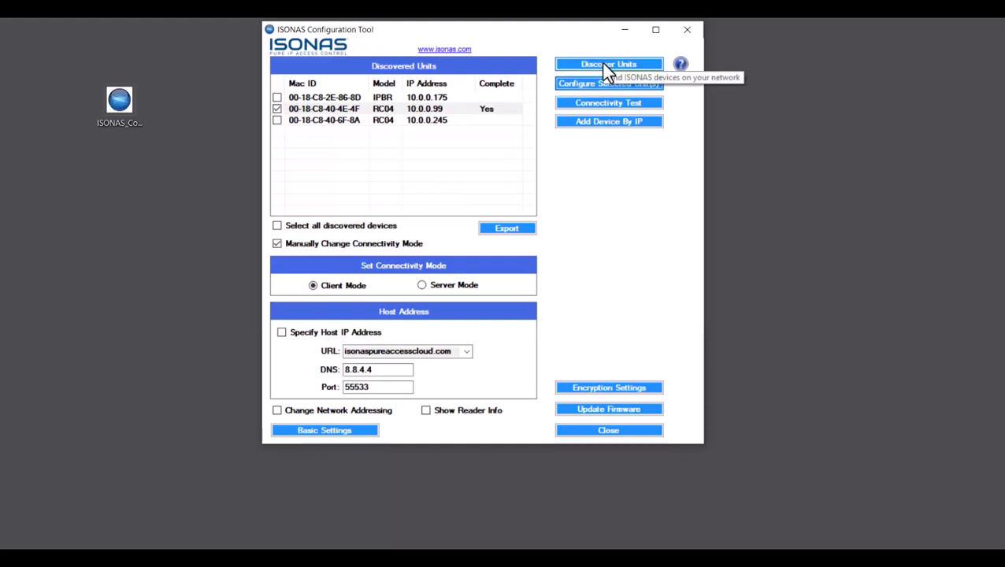
# - Rediscover the units, review the reader information of the RC04 at 10.0.0.99 again, and close it
pyautogui.click(602, 65)
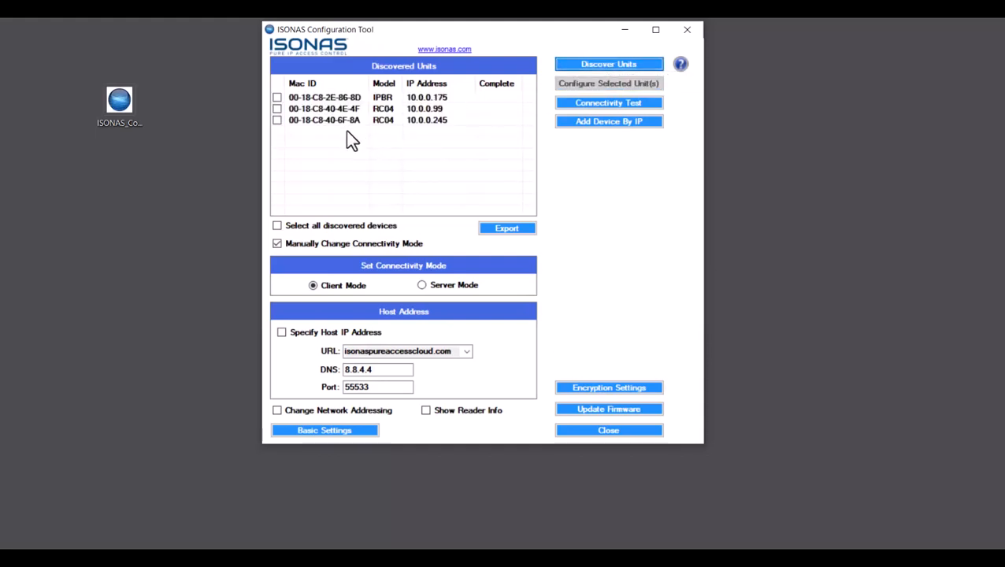
pyautogui.click(340, 109)
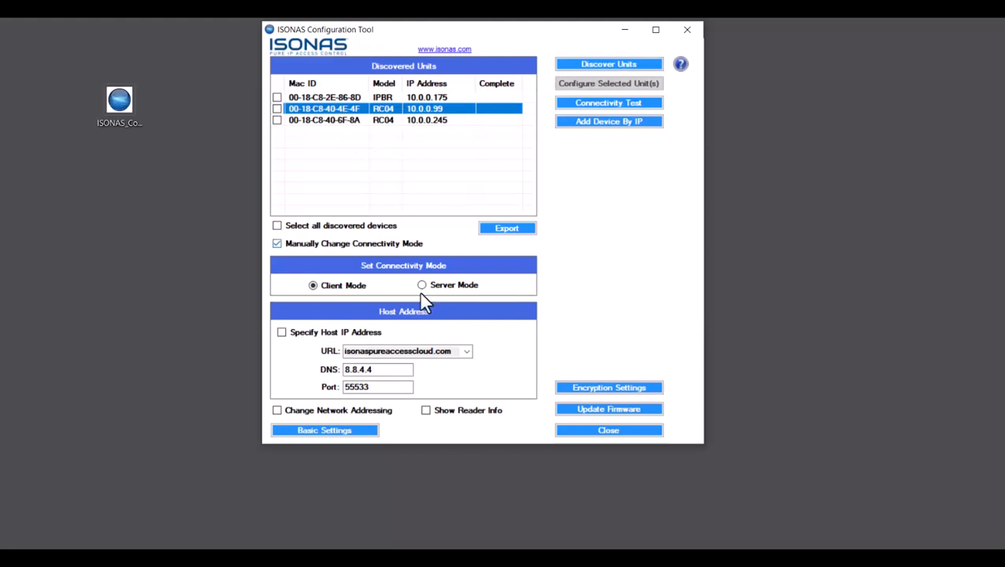
pyautogui.click(443, 410)
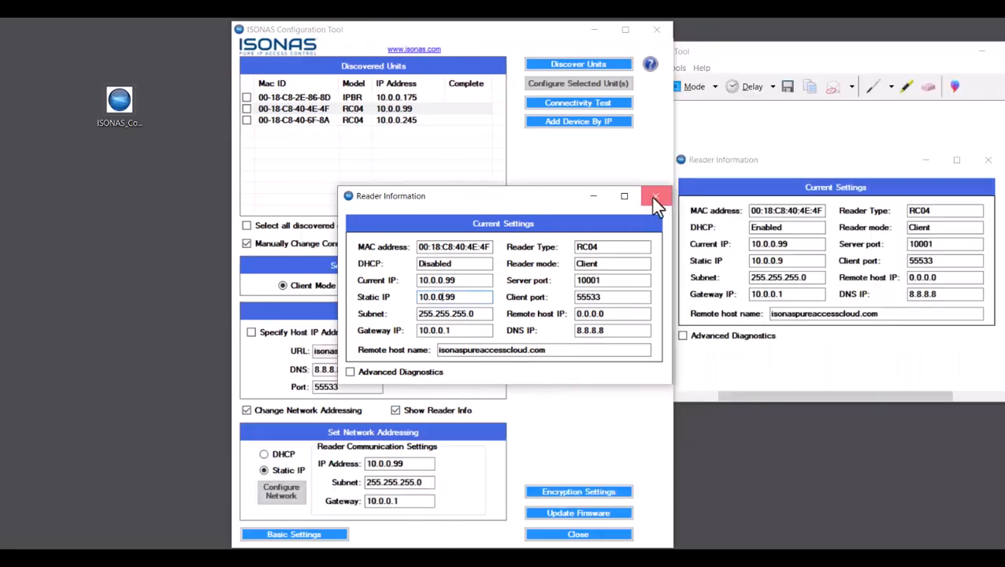
pyautogui.click(653, 196)
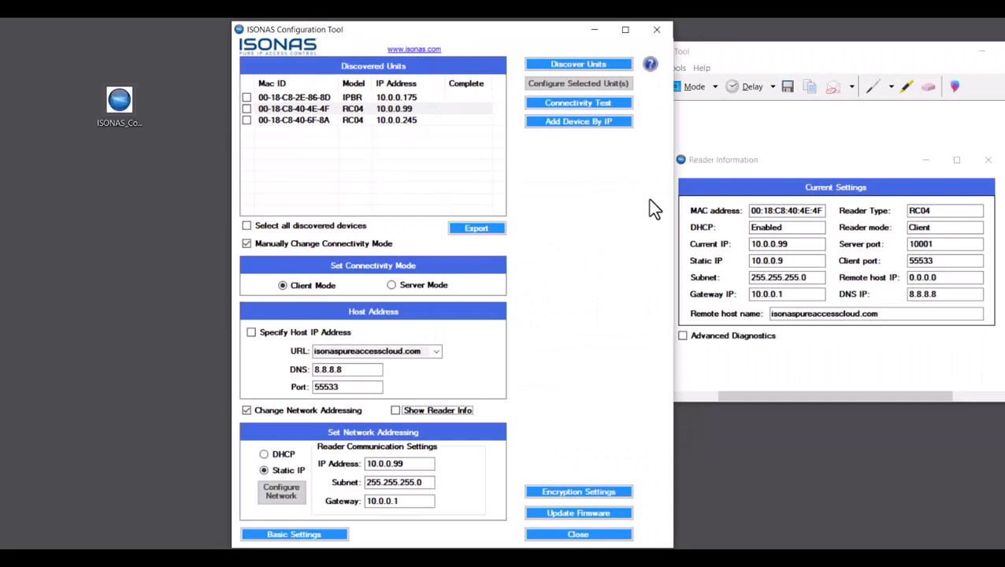